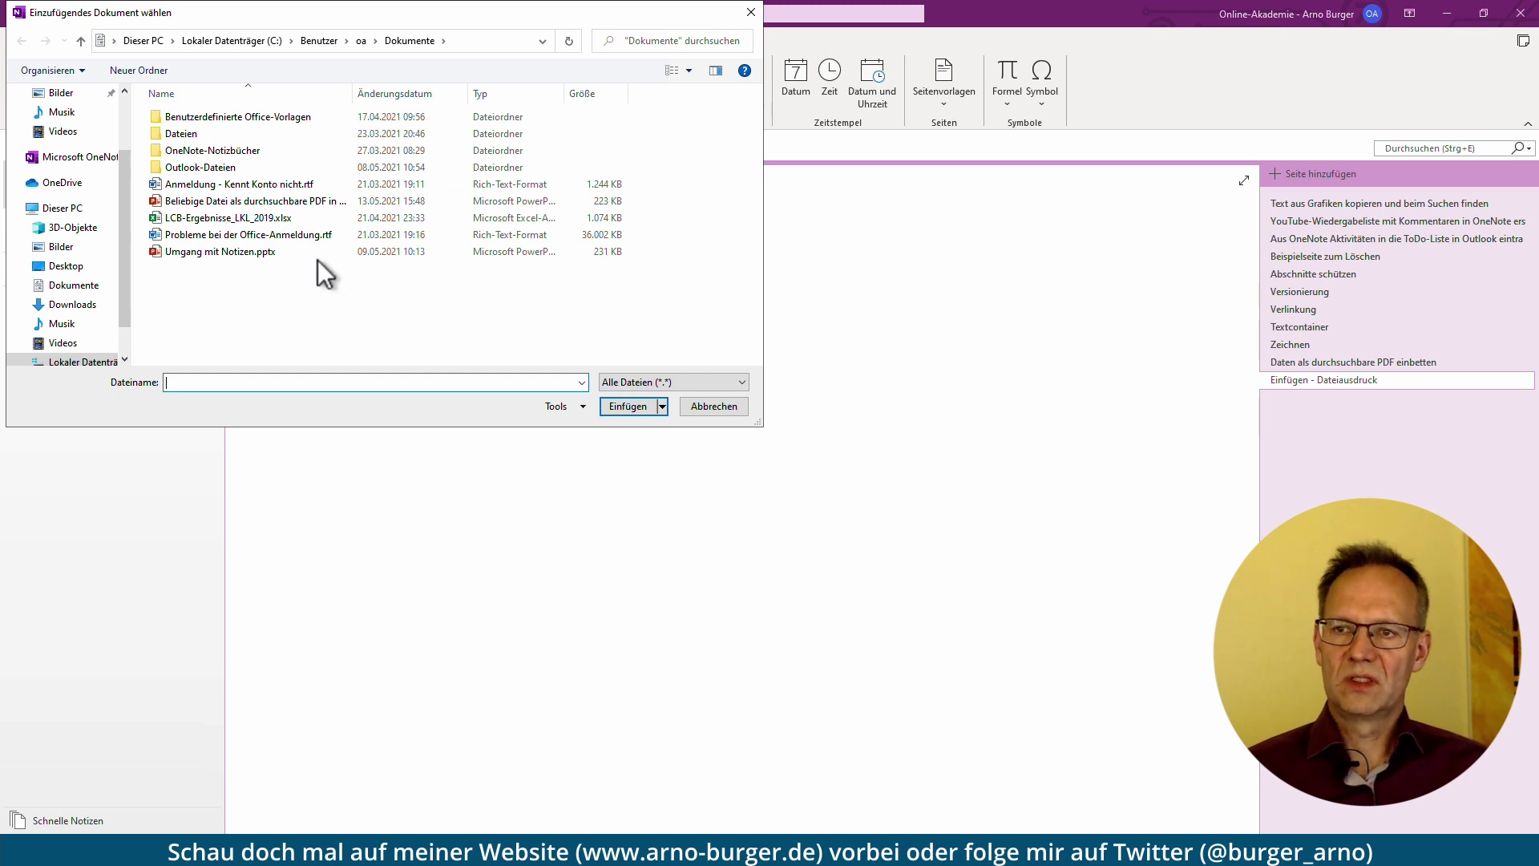
Step: Insert "Beliebige Datei als durchsuchbare PDF in OneNote einbetten.pptx" as a file printout on the "Einfügen - Dateiausdruck" page
left_click(228, 202)
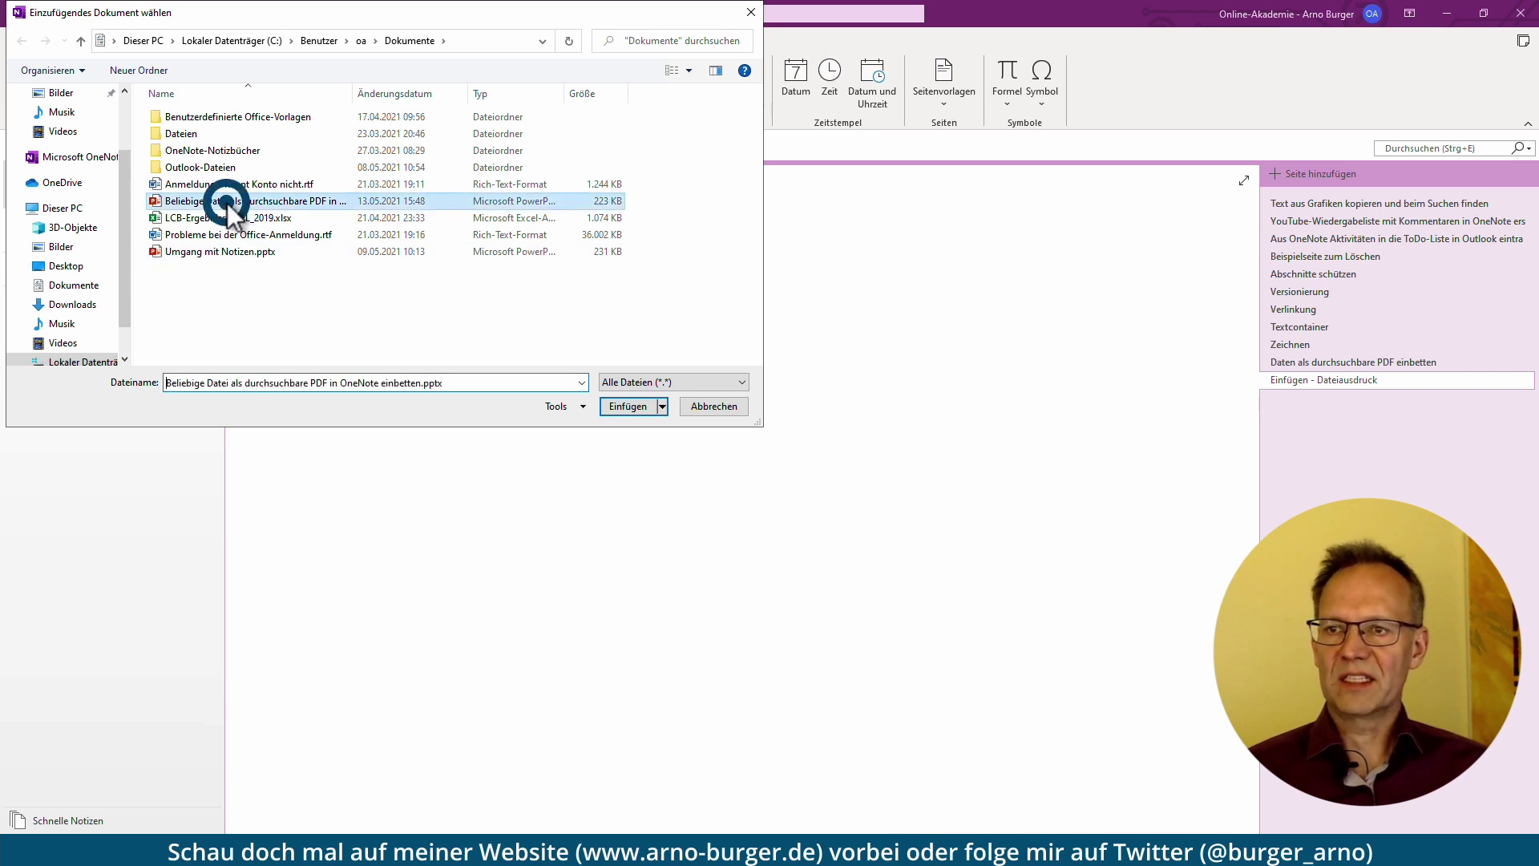
left_click(628, 407)
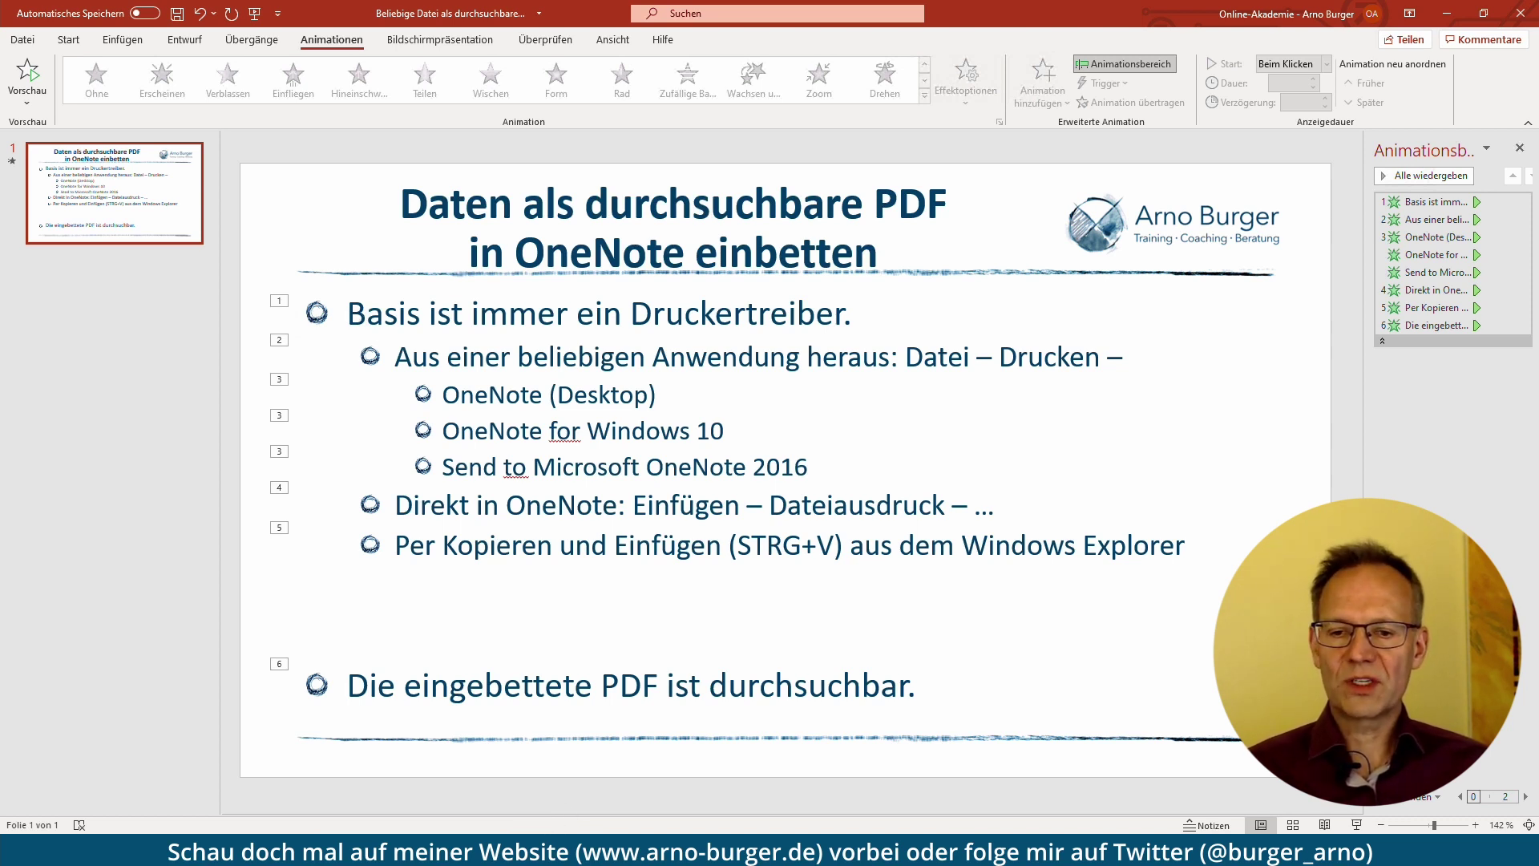
left_click(532, 846)
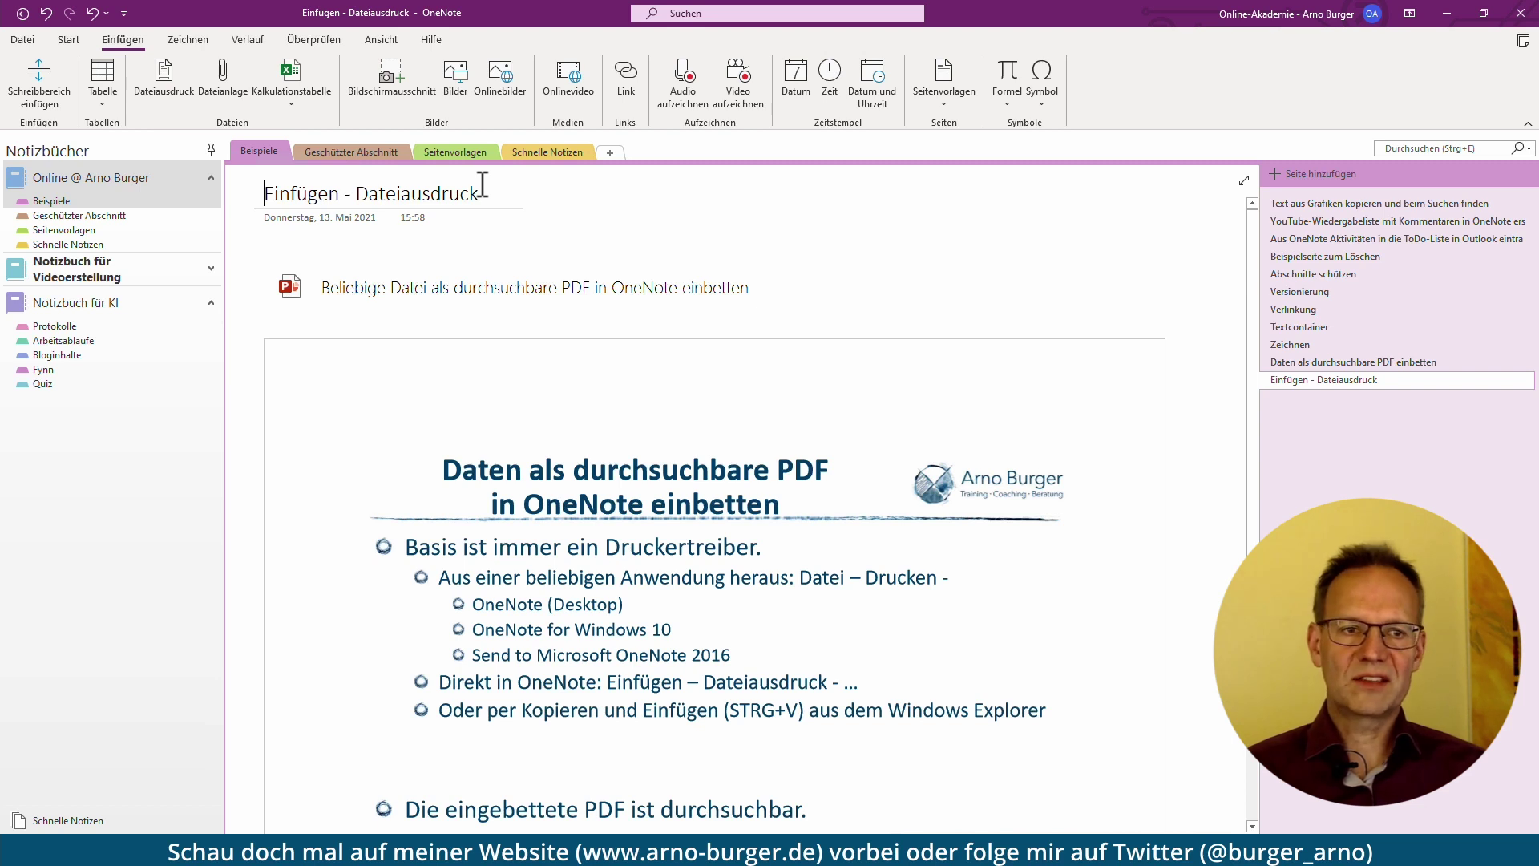
left_click(408, 291)
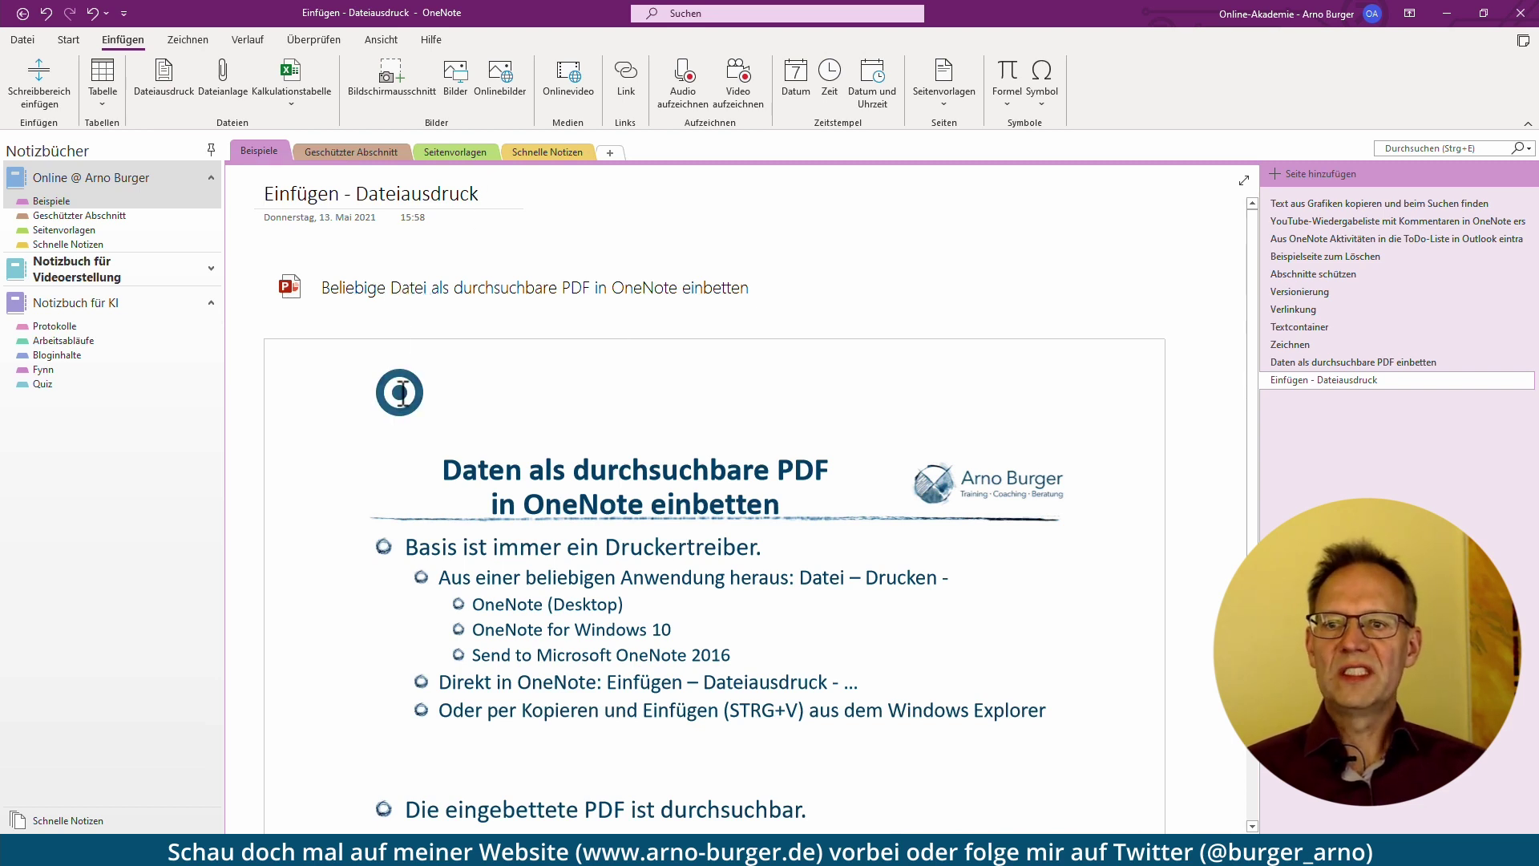
left_click(391, 290)
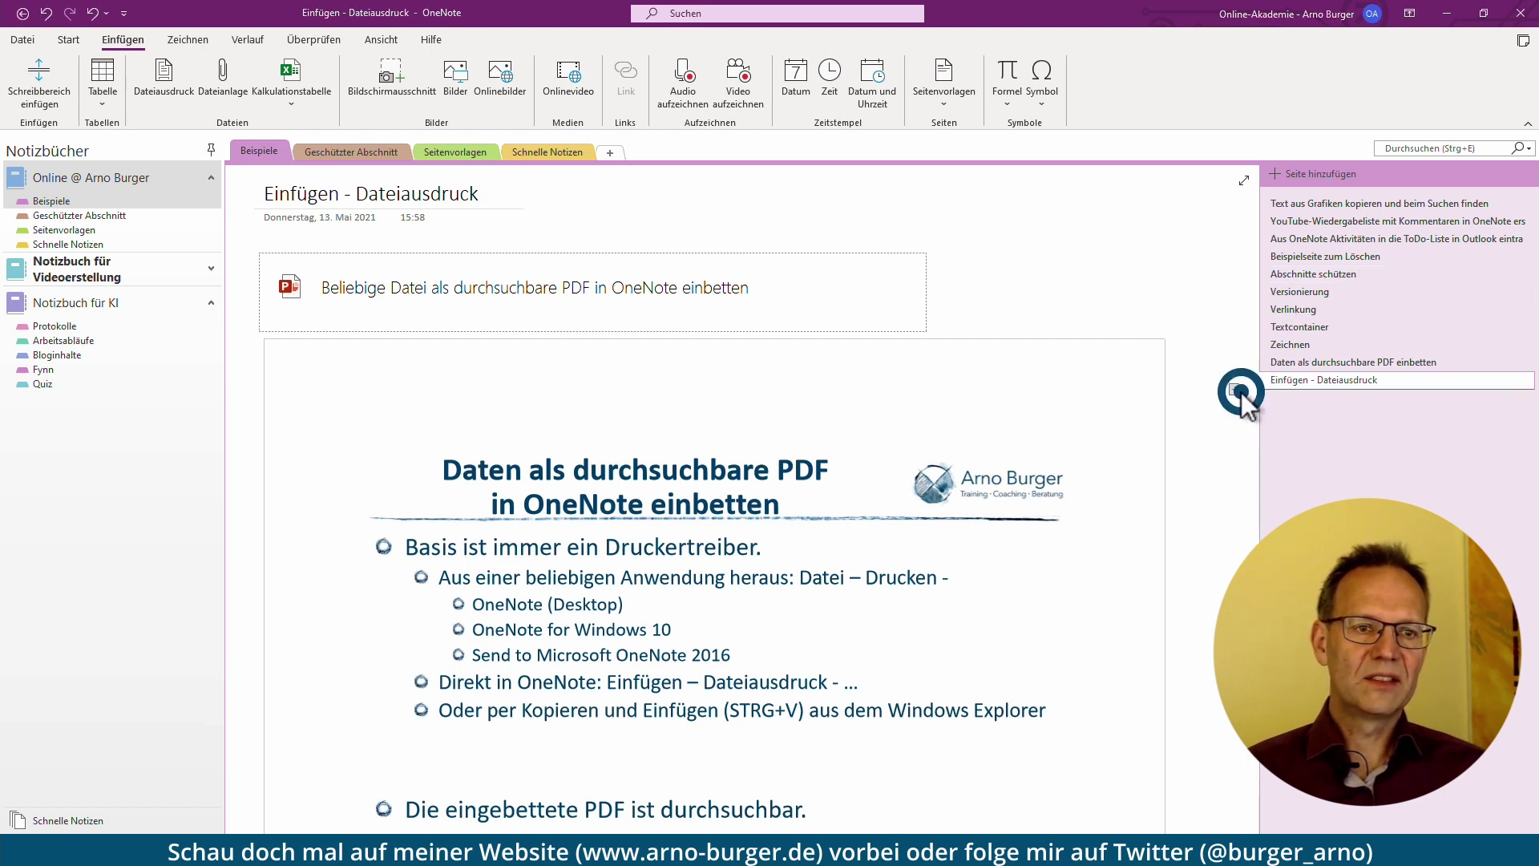
Step: Add a new page after "Einfügen - Dateiausdruck" and title it "Windows Explorer"
left_click(1242, 389)
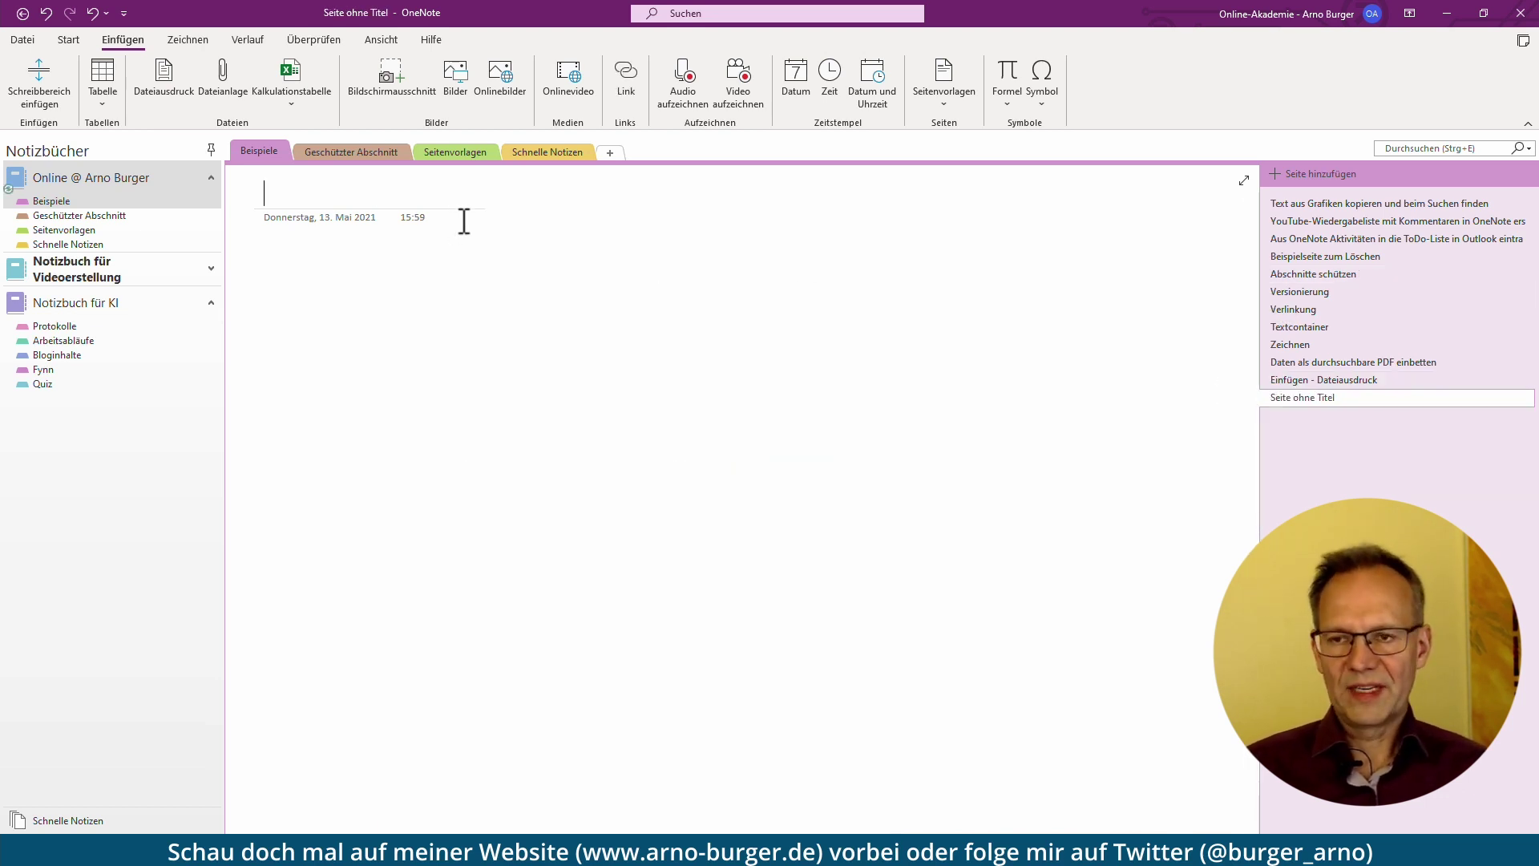
type("Windo")
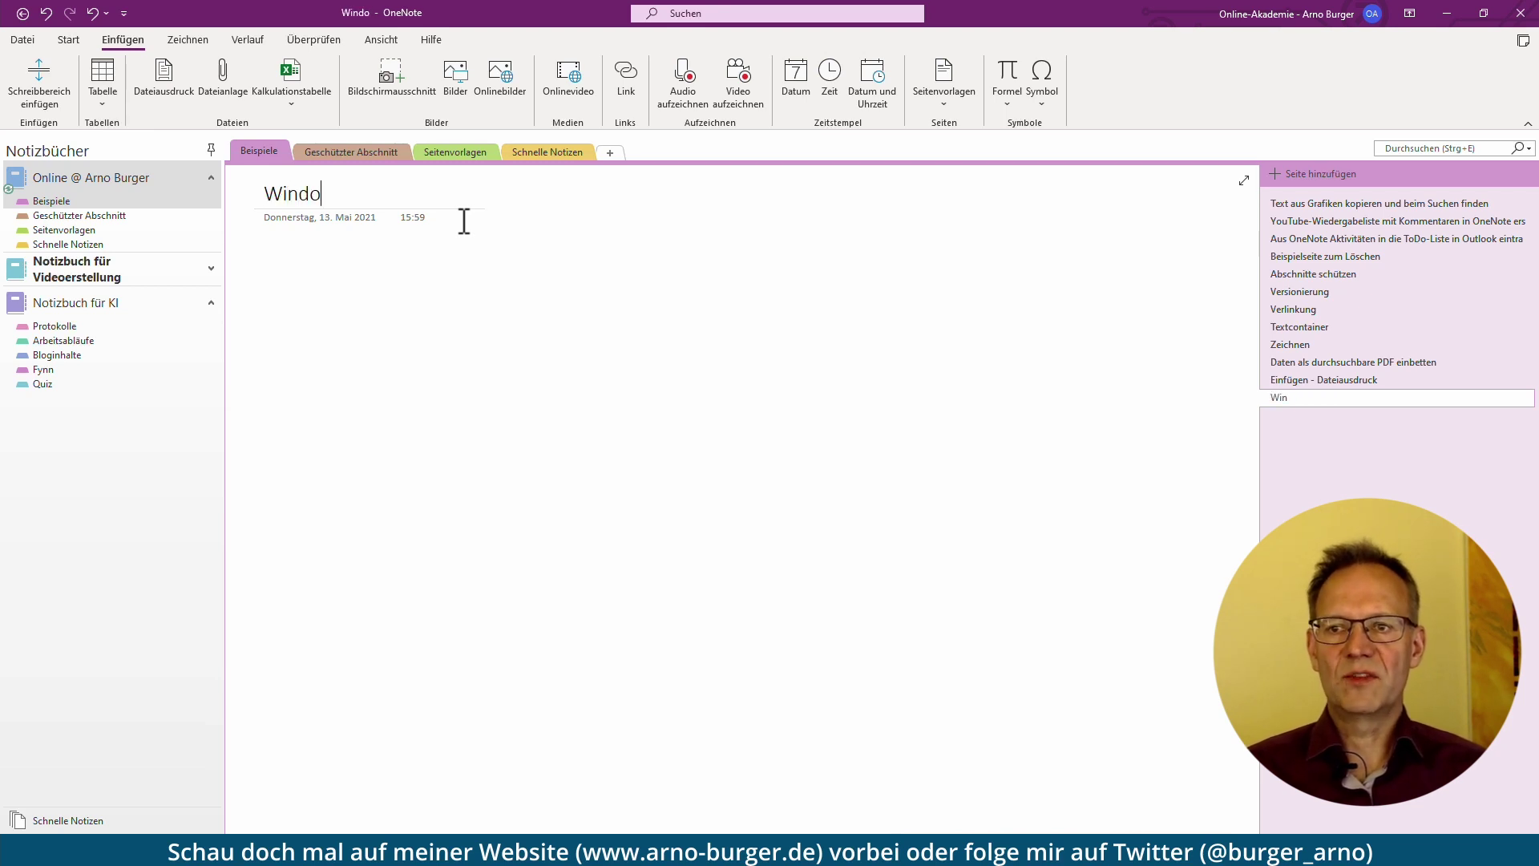
type("ws Explorer")
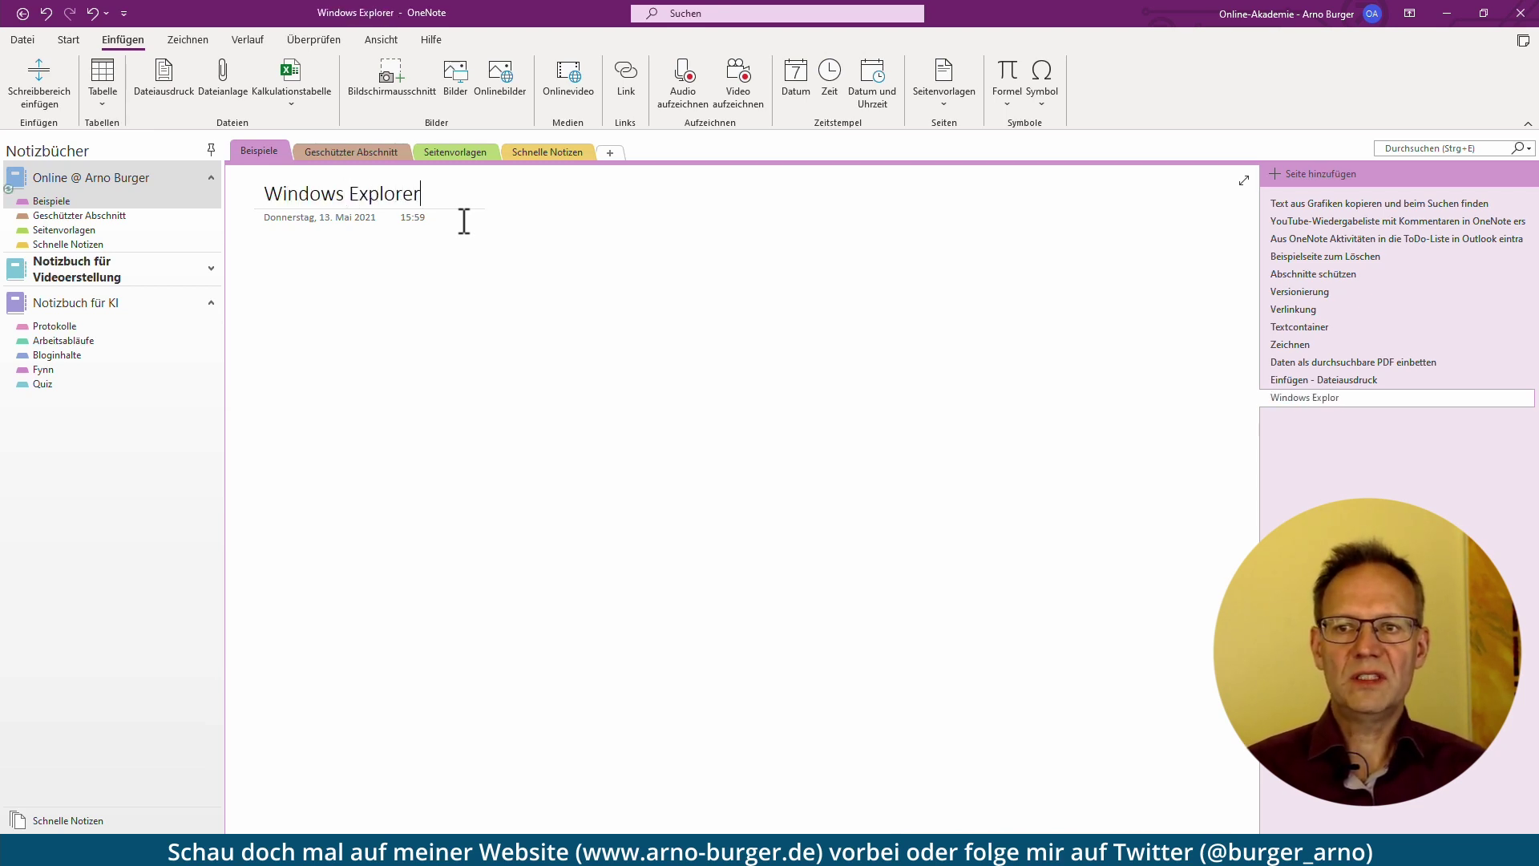
Step: Switch to File Explorer and copy "Beliebige Datei als durchsuchbare PDF in OneNote einbetten.pptx" from the Dokumente folder
key("alt+Tab")
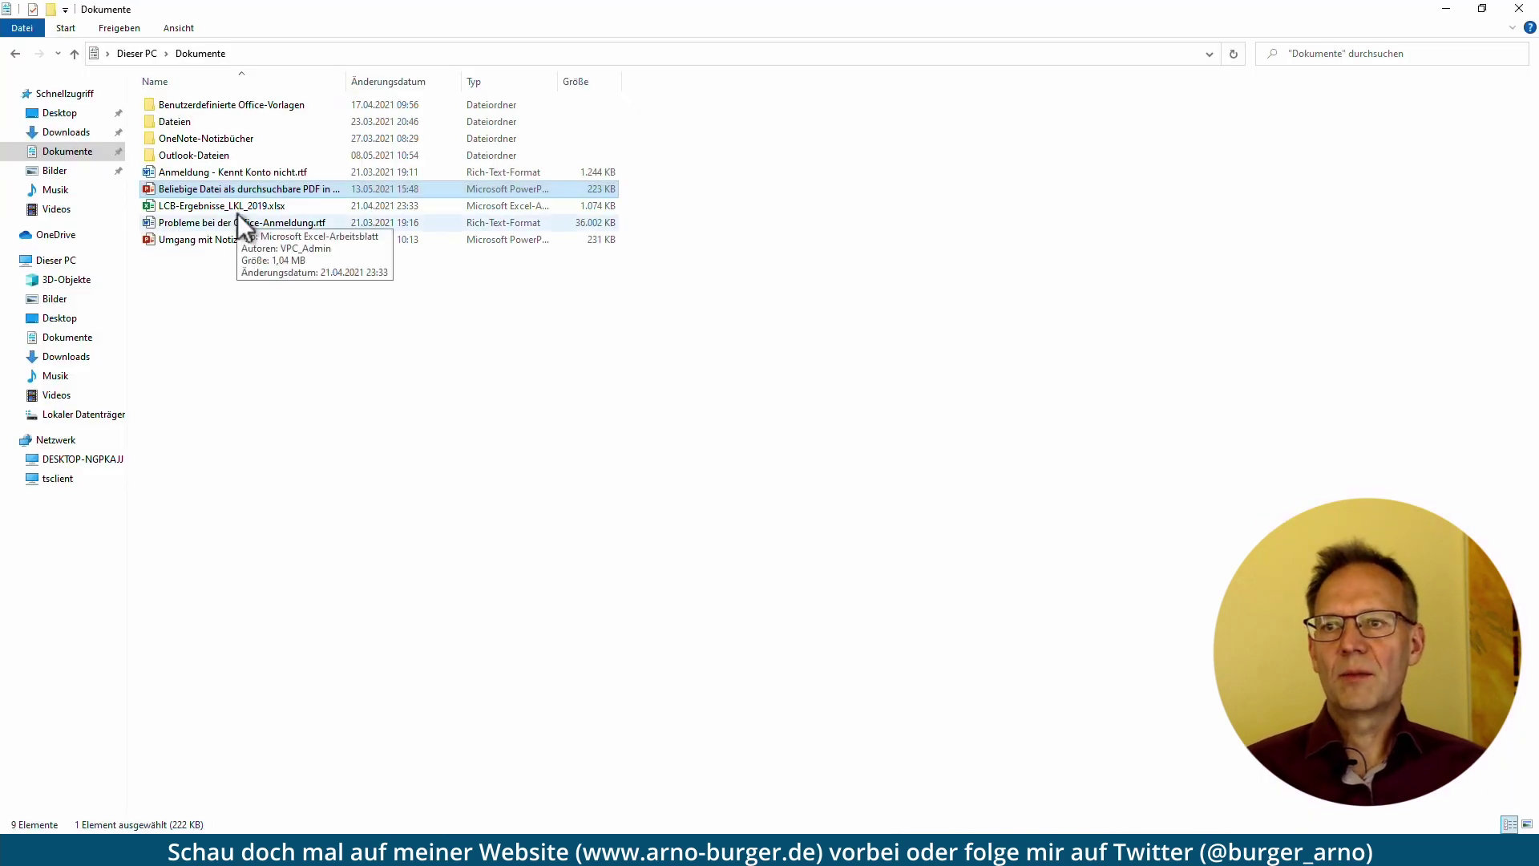
left_click(236, 190)
right_click(236, 190)
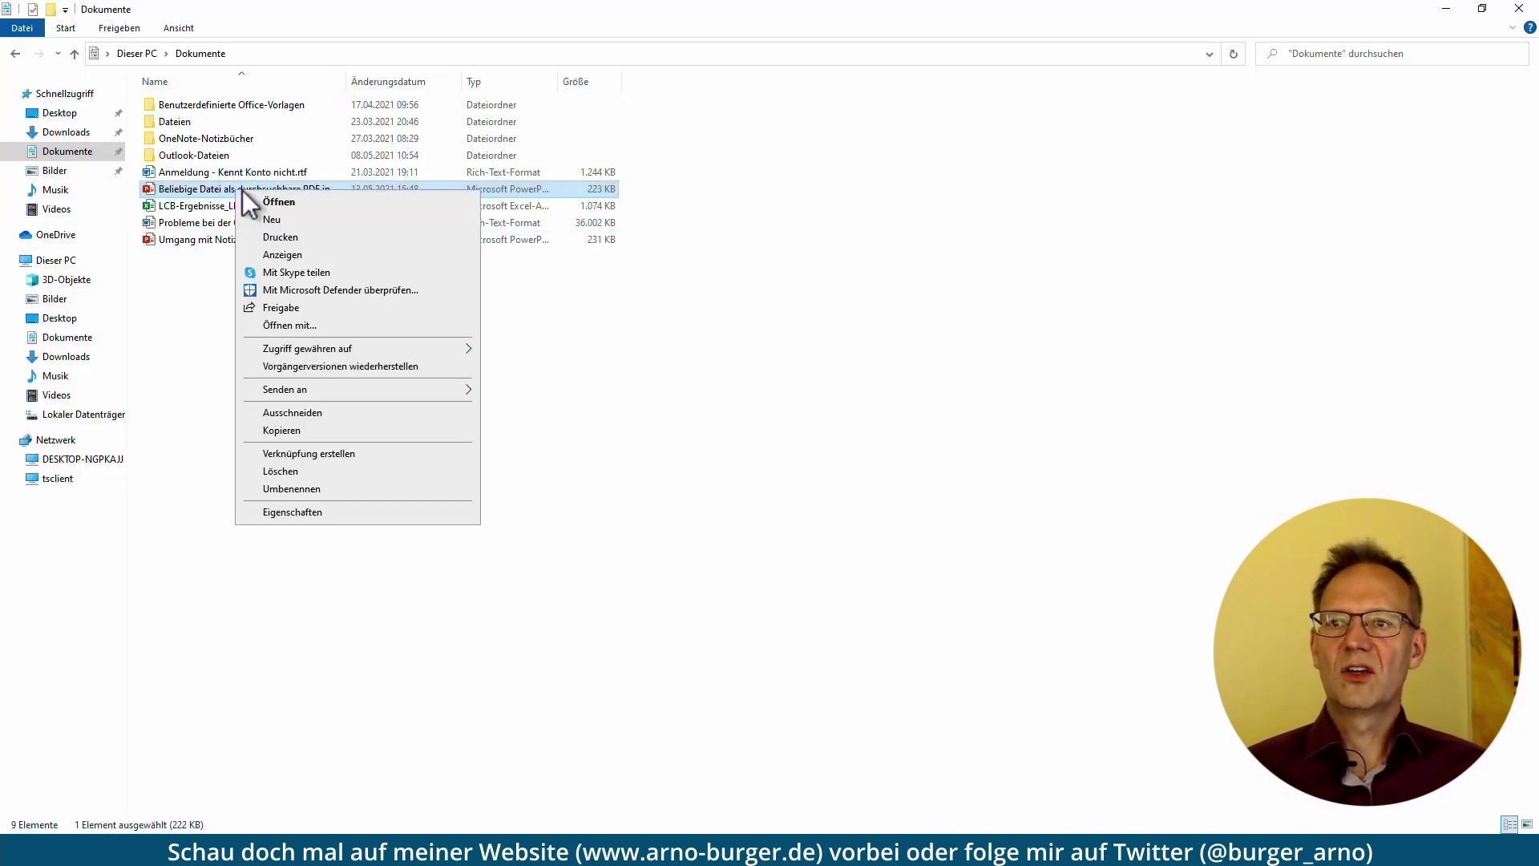
left_click(282, 429)
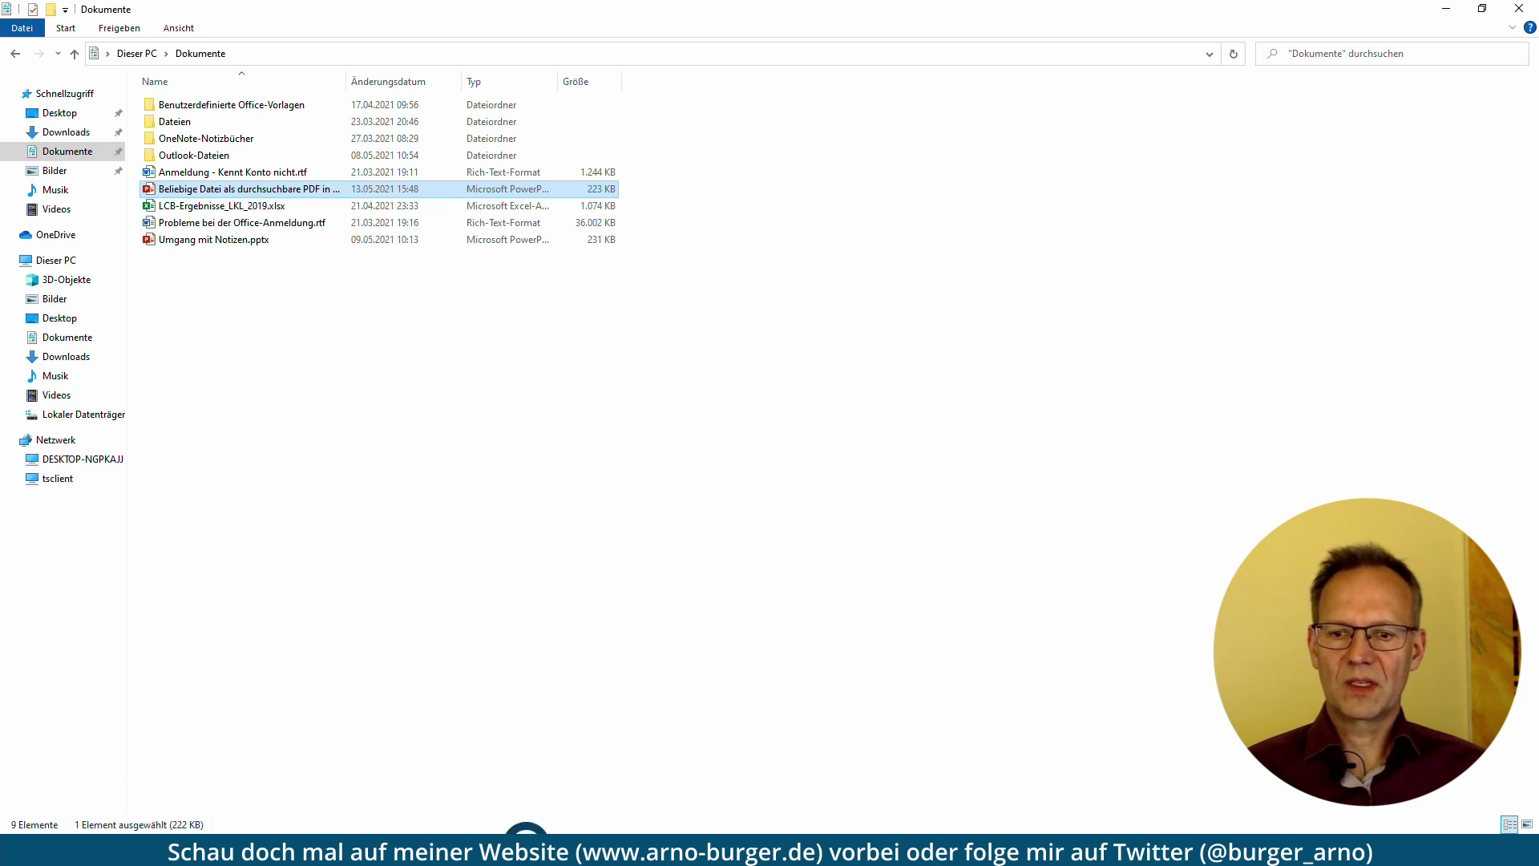
Step: Return to OneNote and paste the copied presentation below the "Windows Explorer" page title as an attached file
left_click(525, 827)
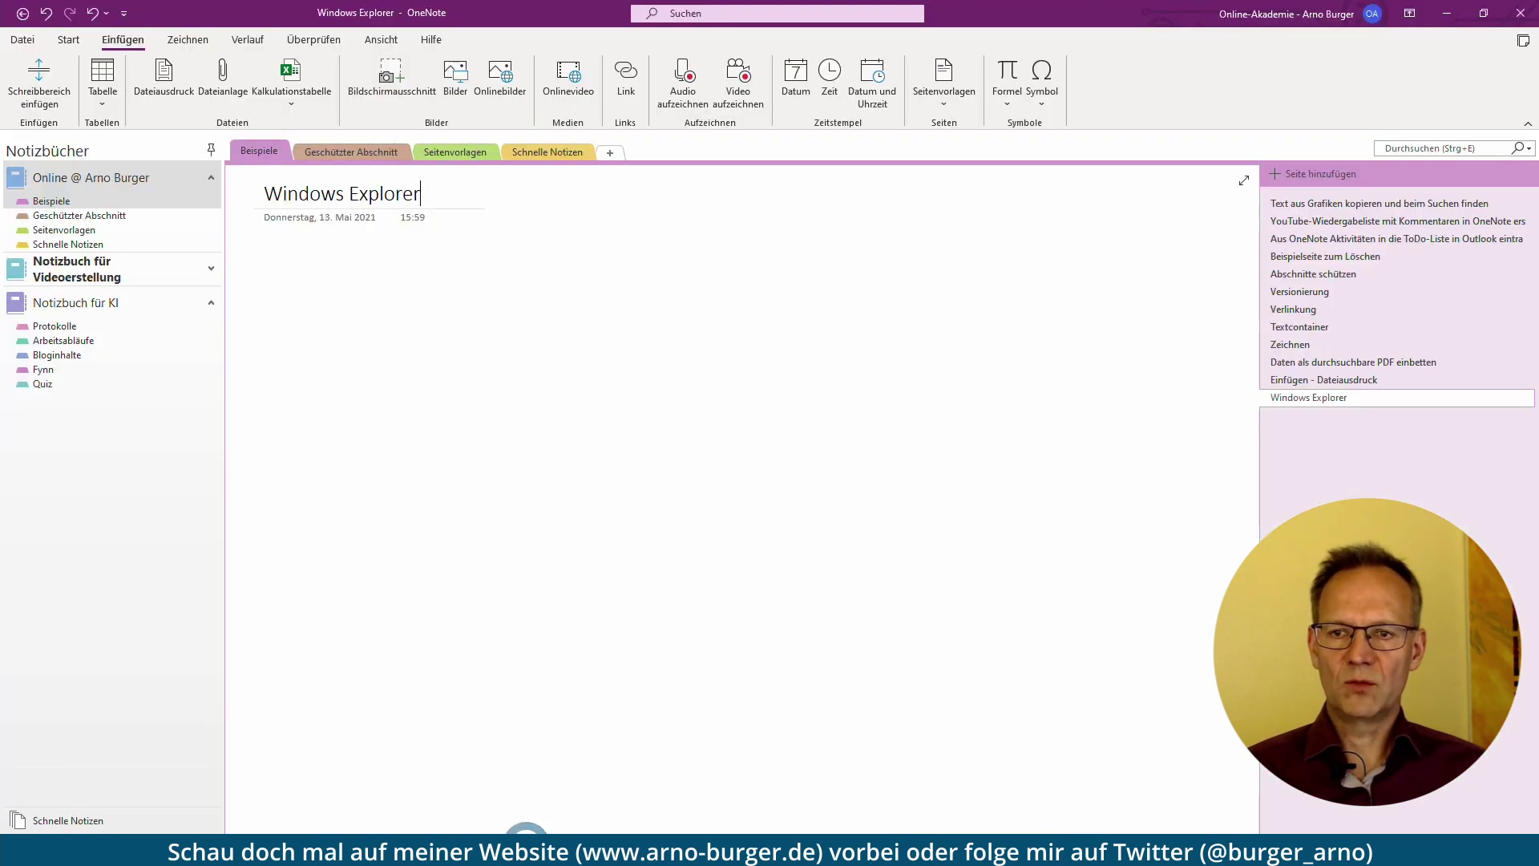
left_click(272, 264)
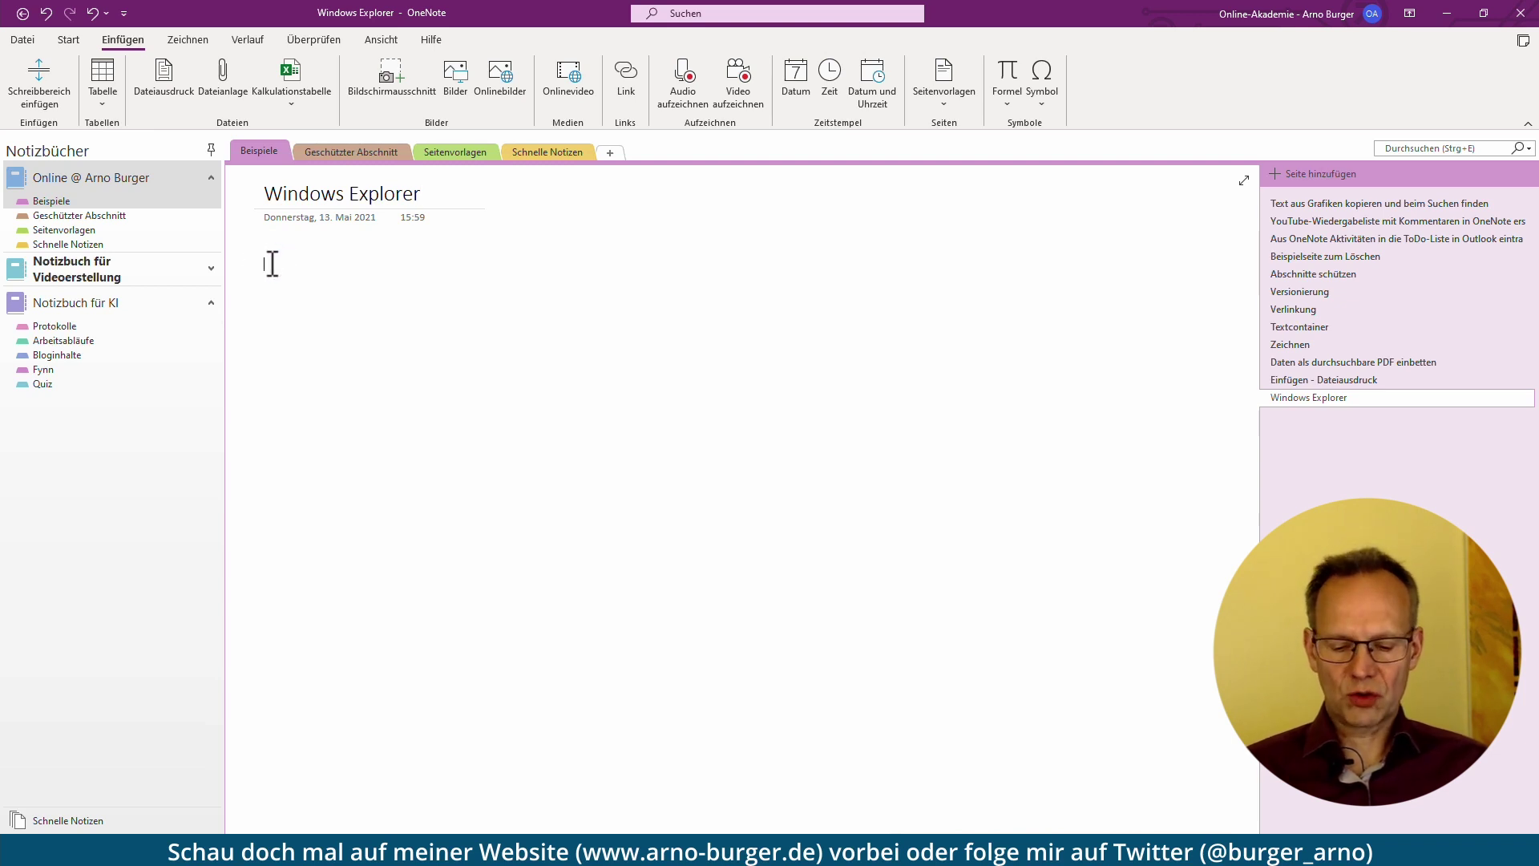
key("ctrl+v")
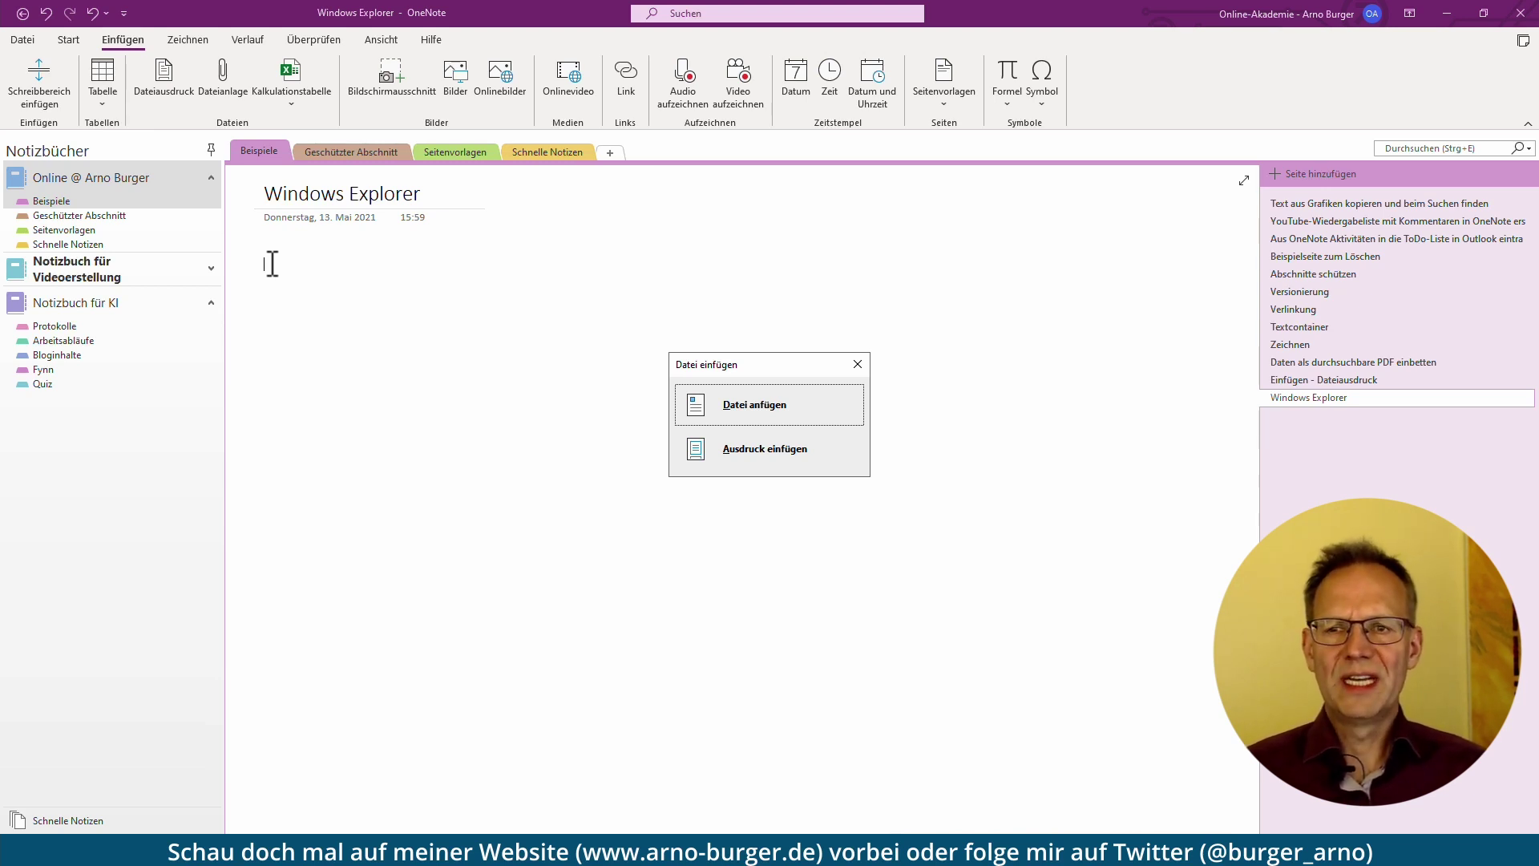
left_click(753, 406)
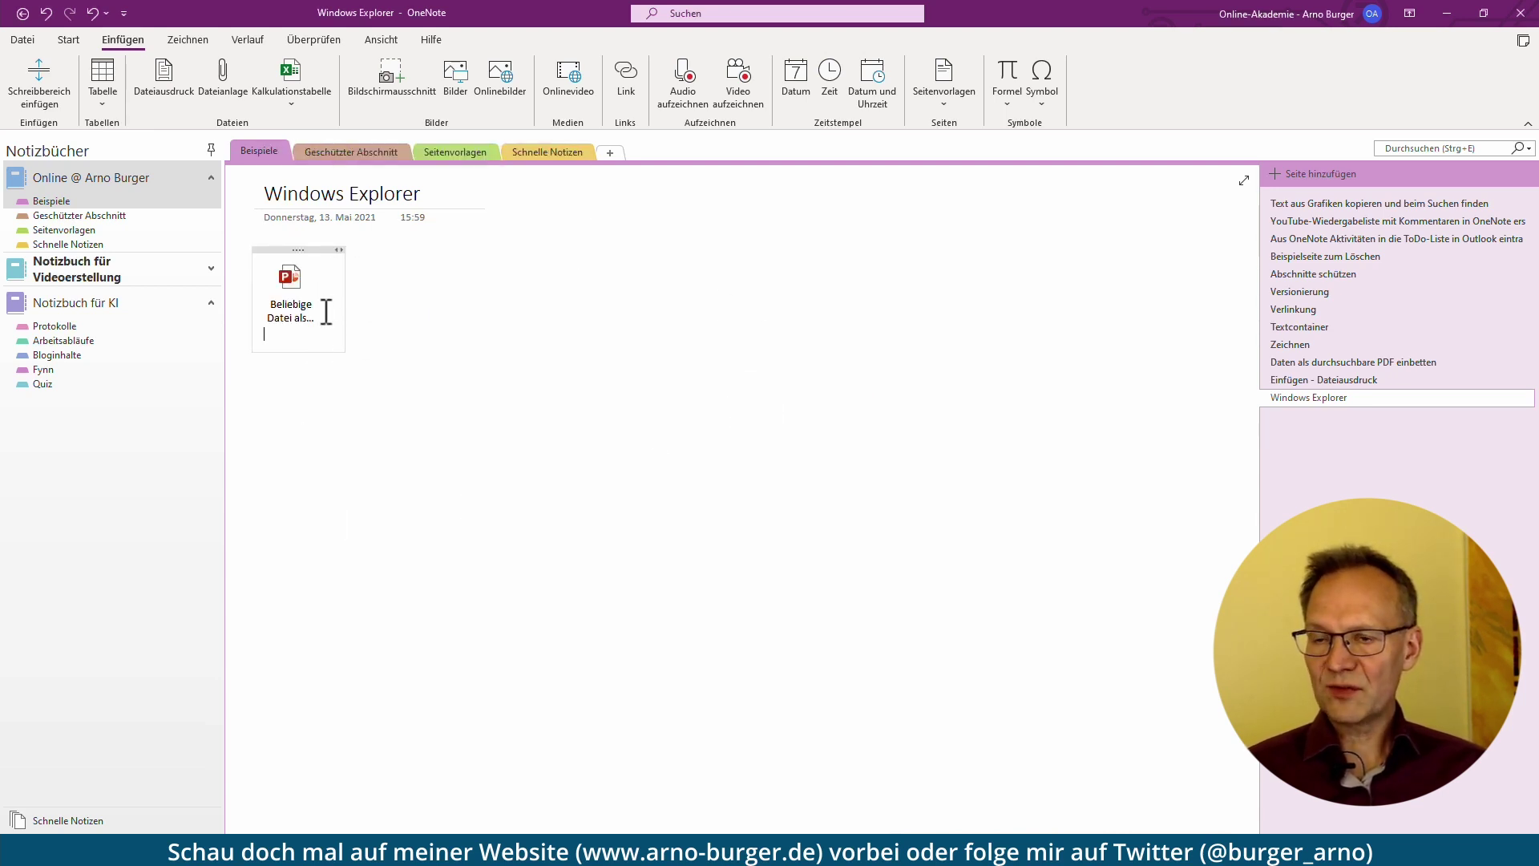
Step: Insert the attached presentation as a printout on the "Windows Explorer" page, accepting the attachment warning
mouse_move(293, 295)
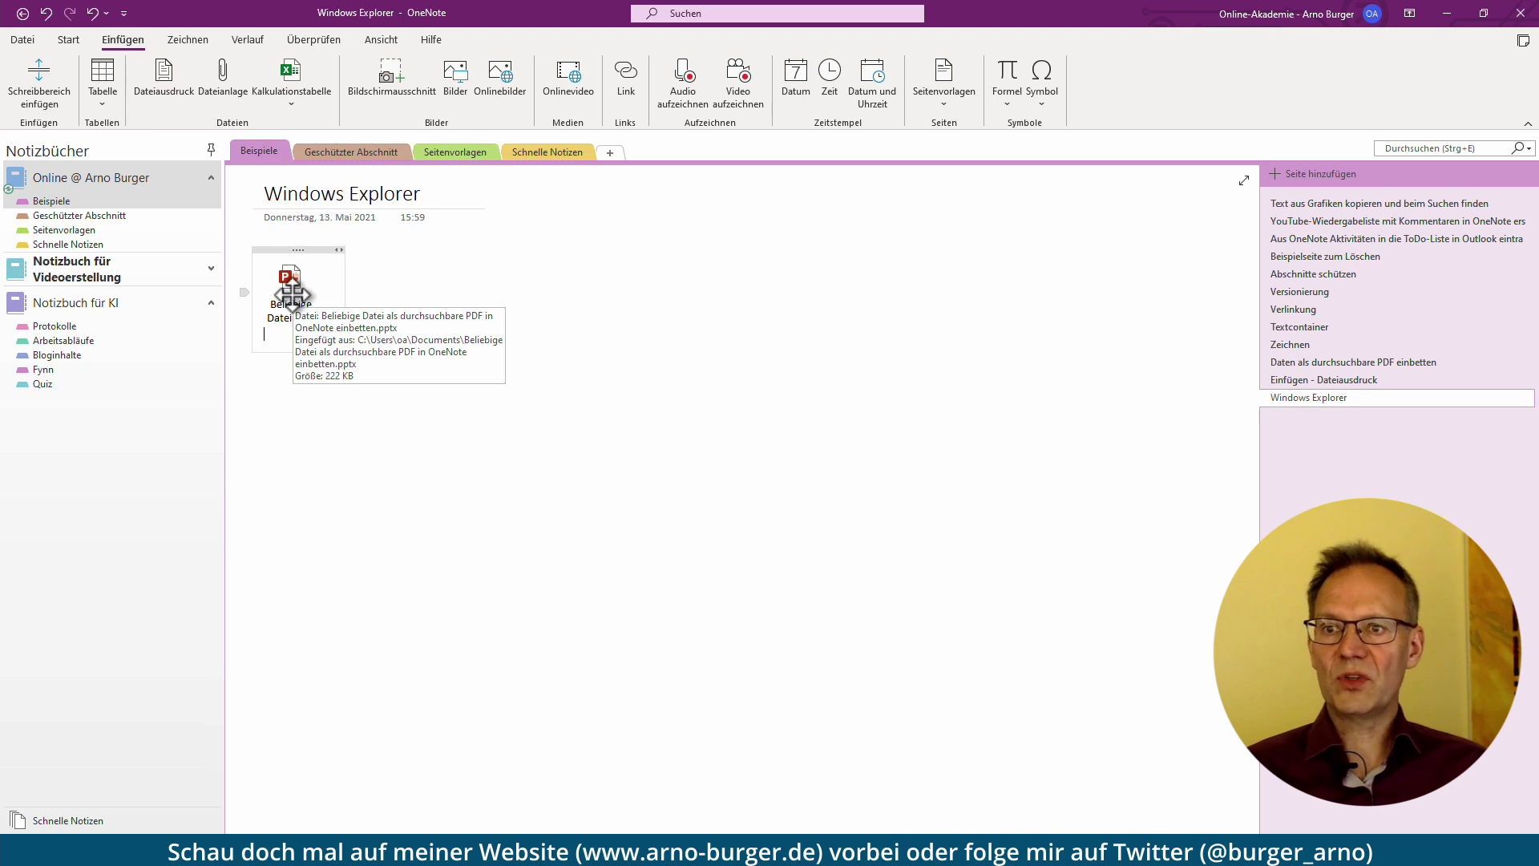
right_click(293, 295)
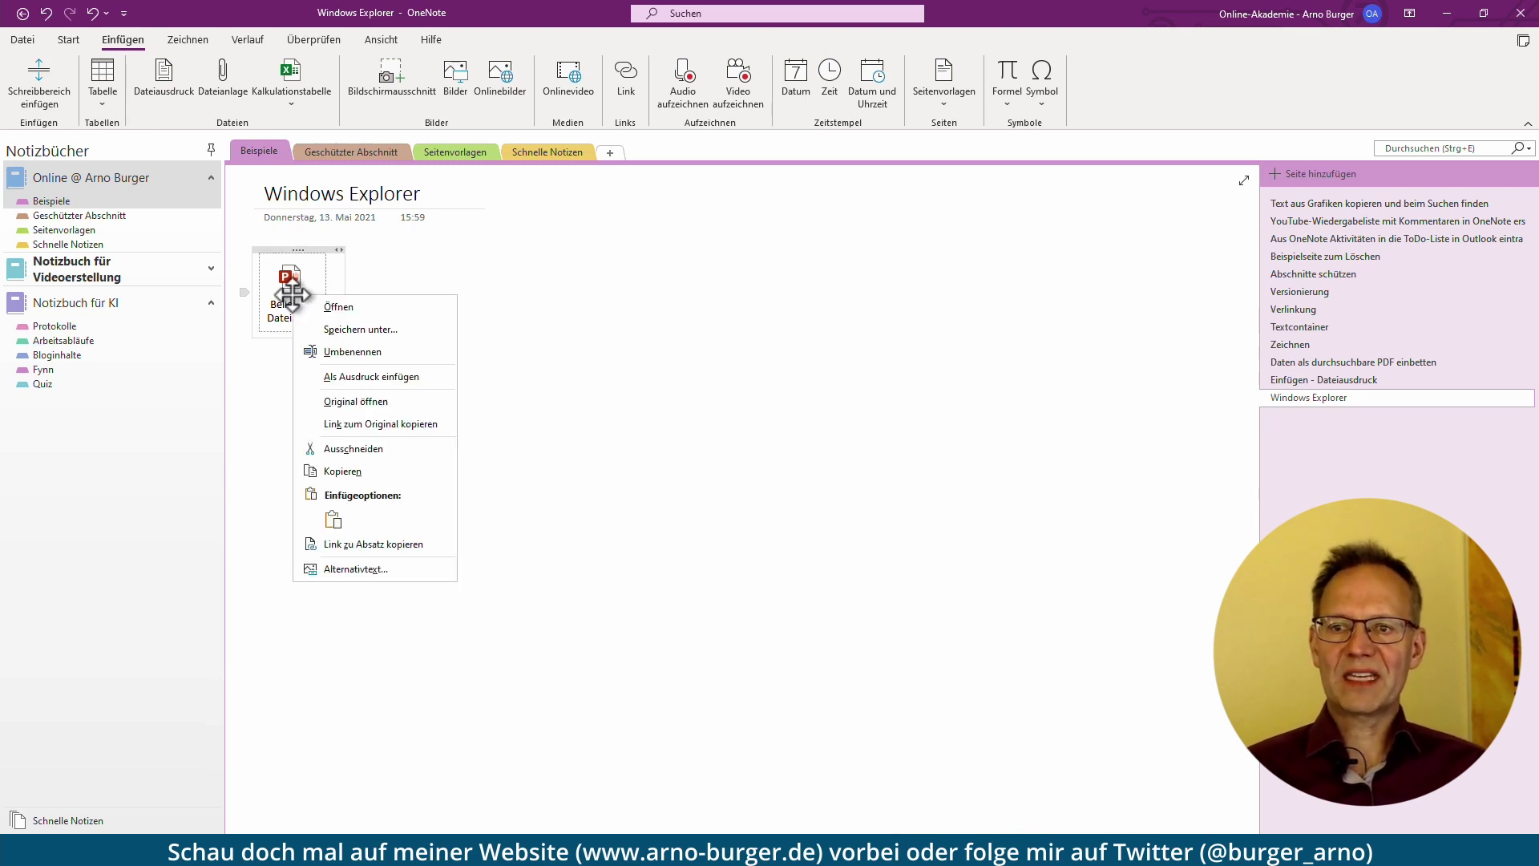
left_click(330, 375)
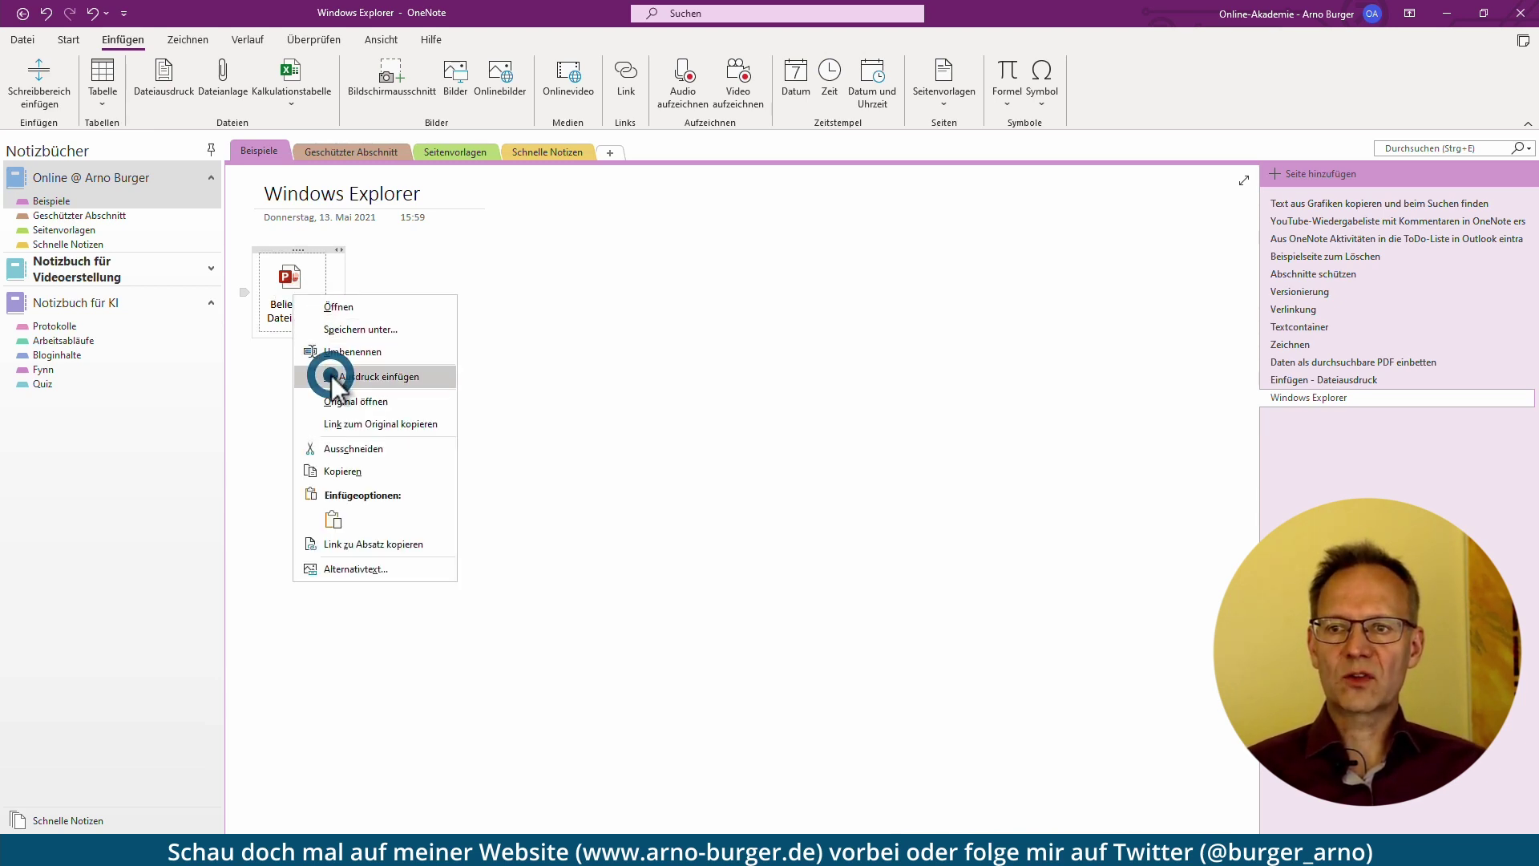
left_click(1017, 470)
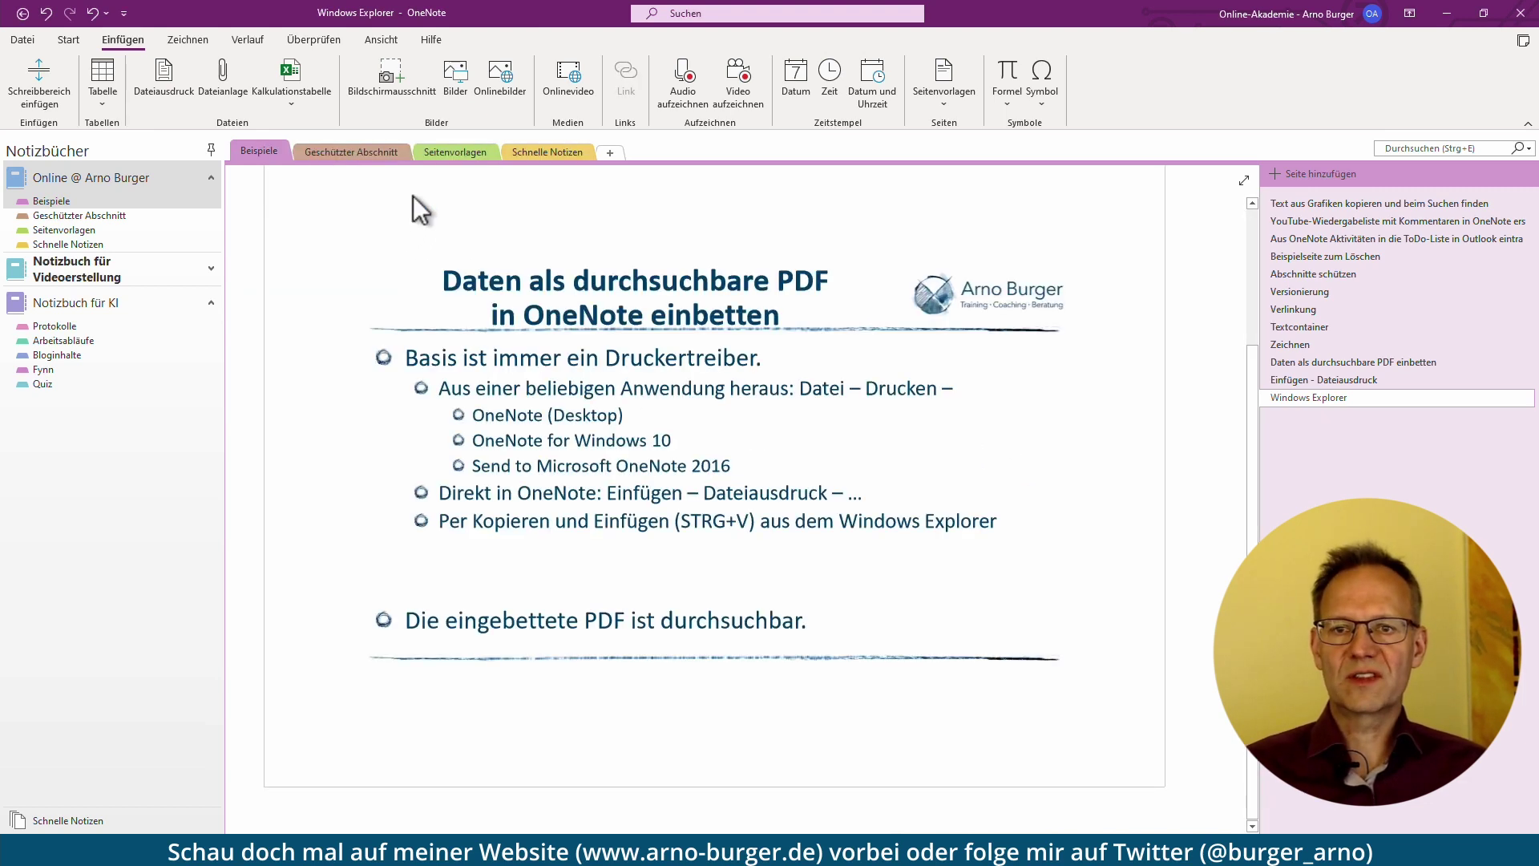
scroll(428, 229, "up", 3)
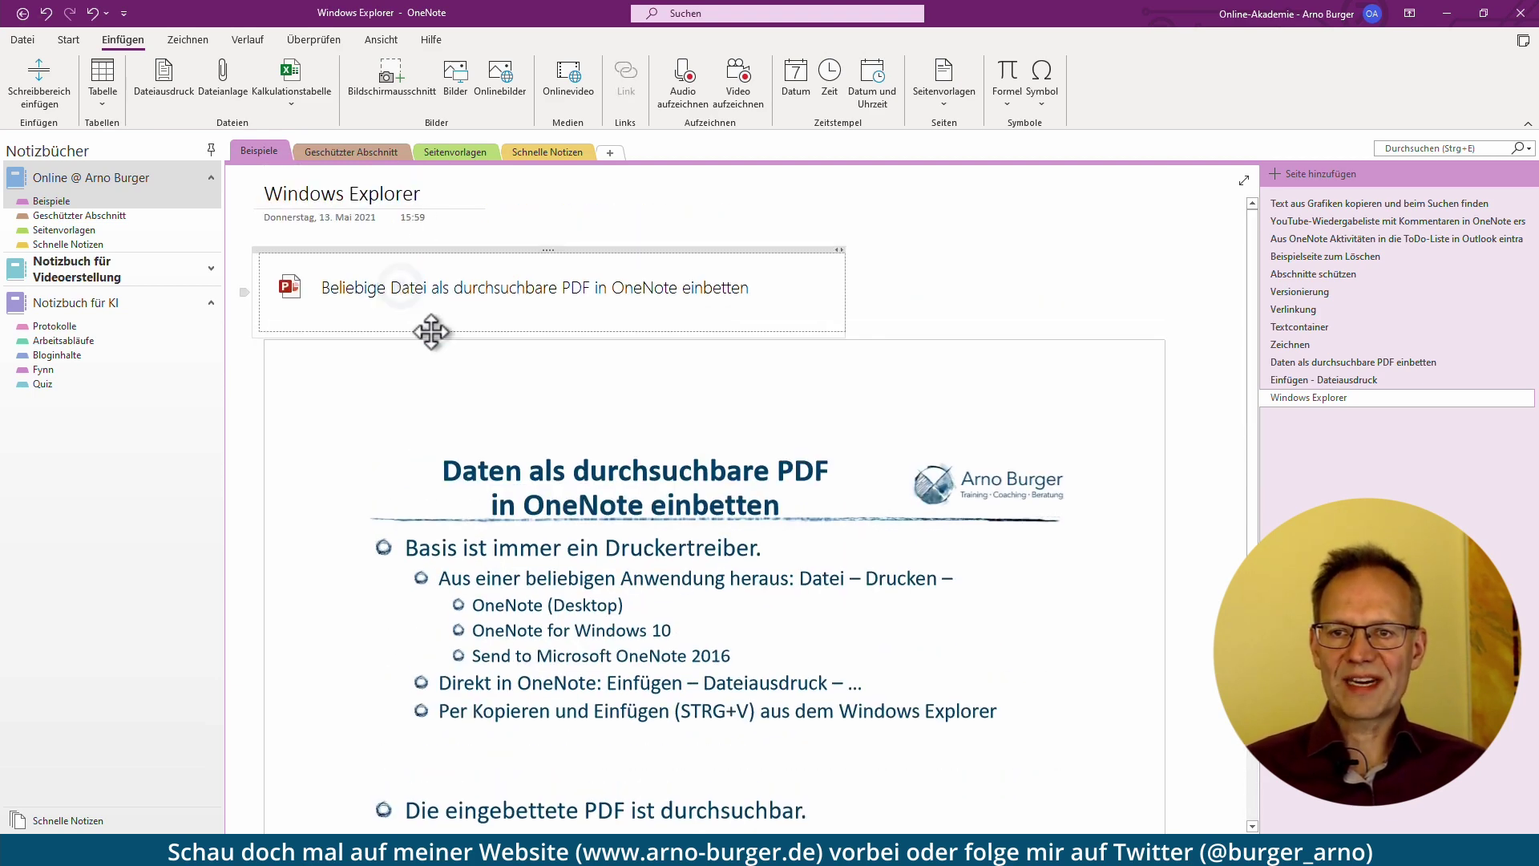
left_click(517, 463)
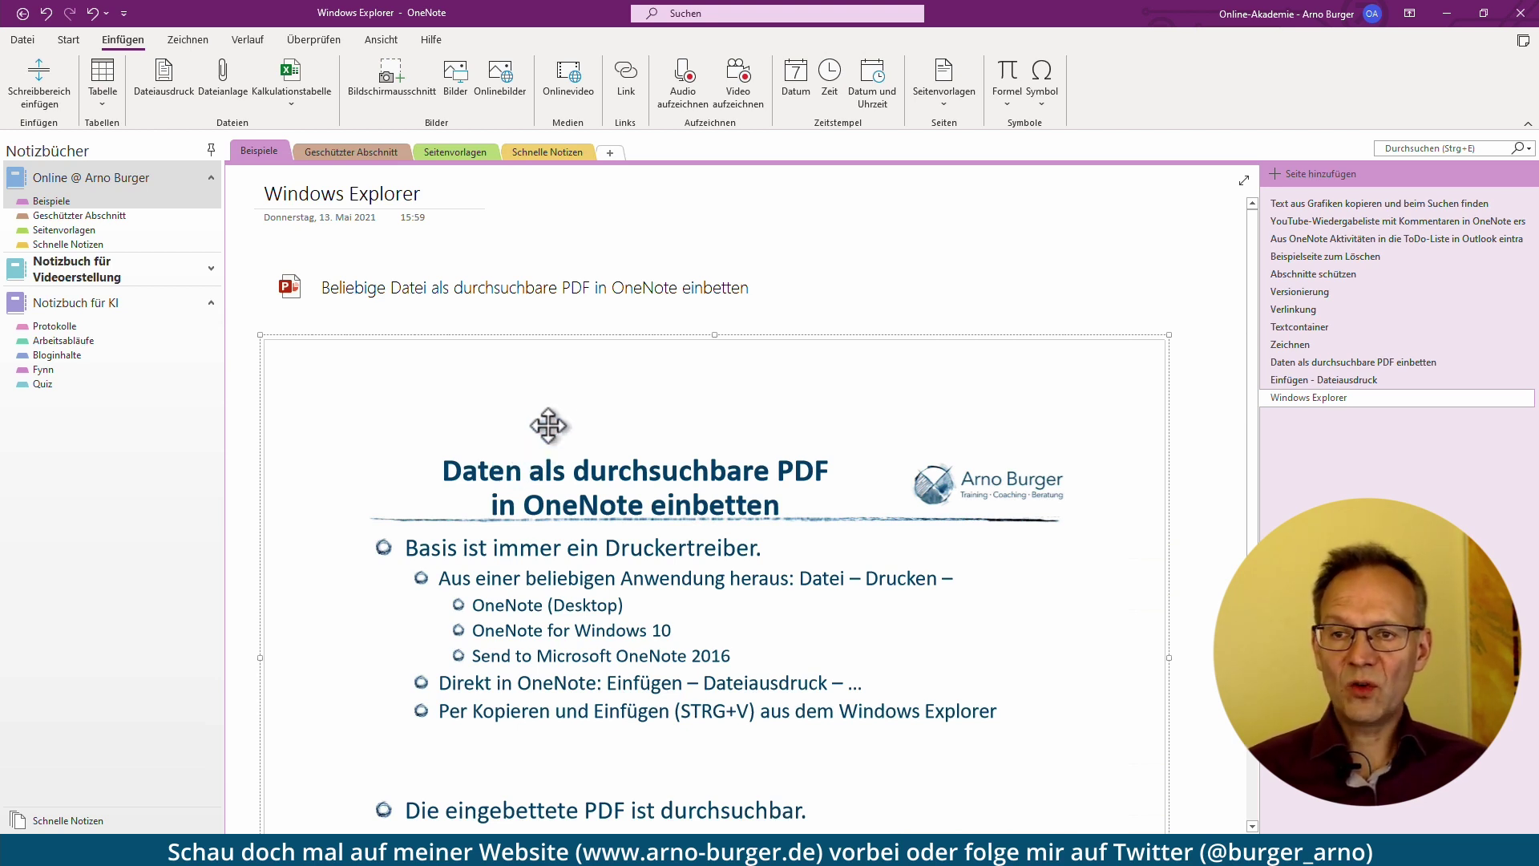
Step: Remove the attached presentation's printout and insert it again from the attachment
right_click(454, 288)
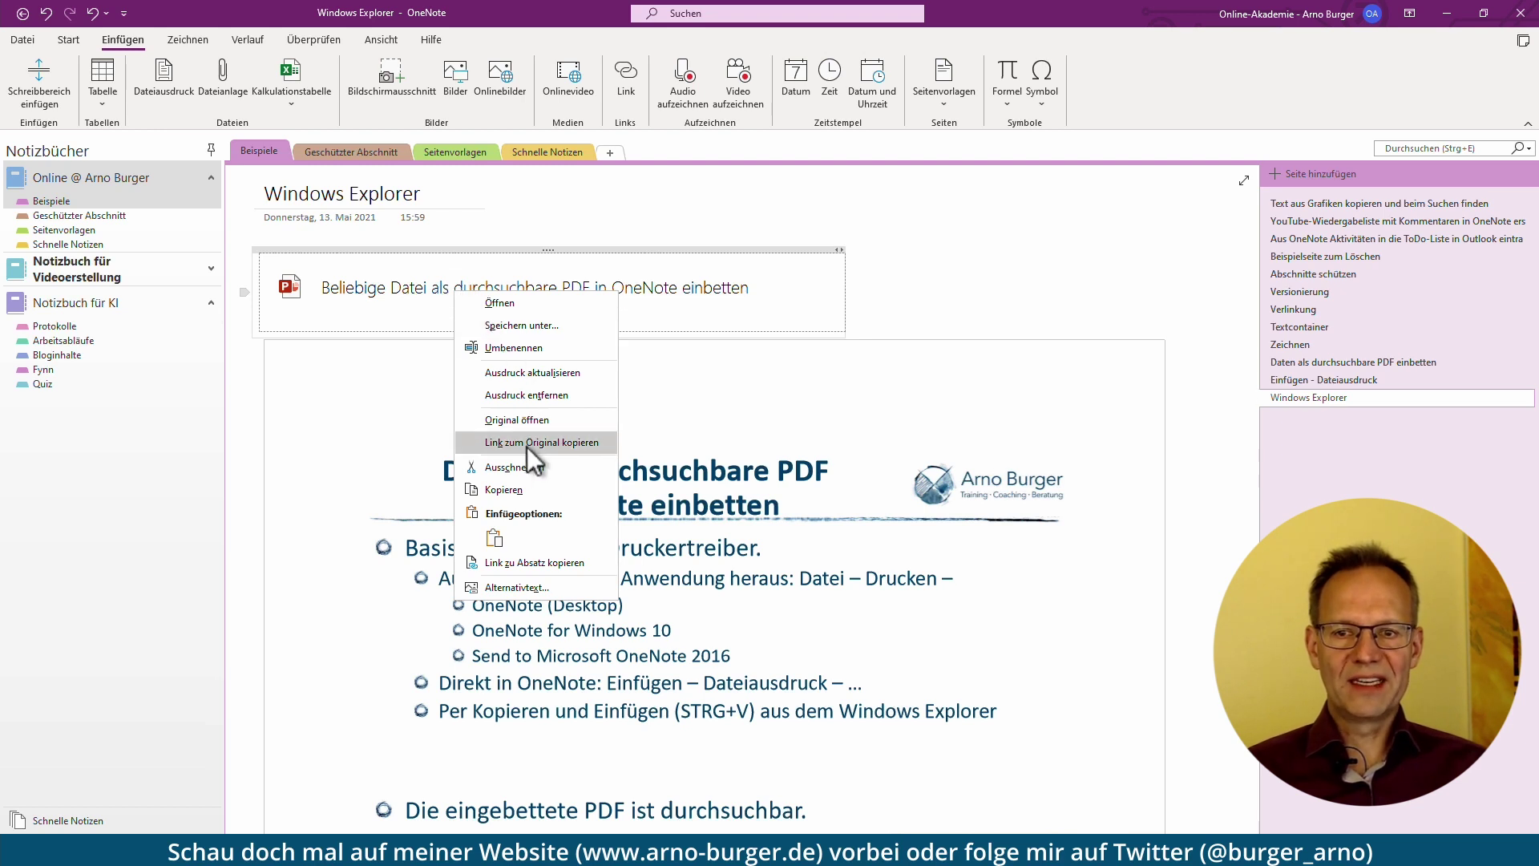
left_click(525, 395)
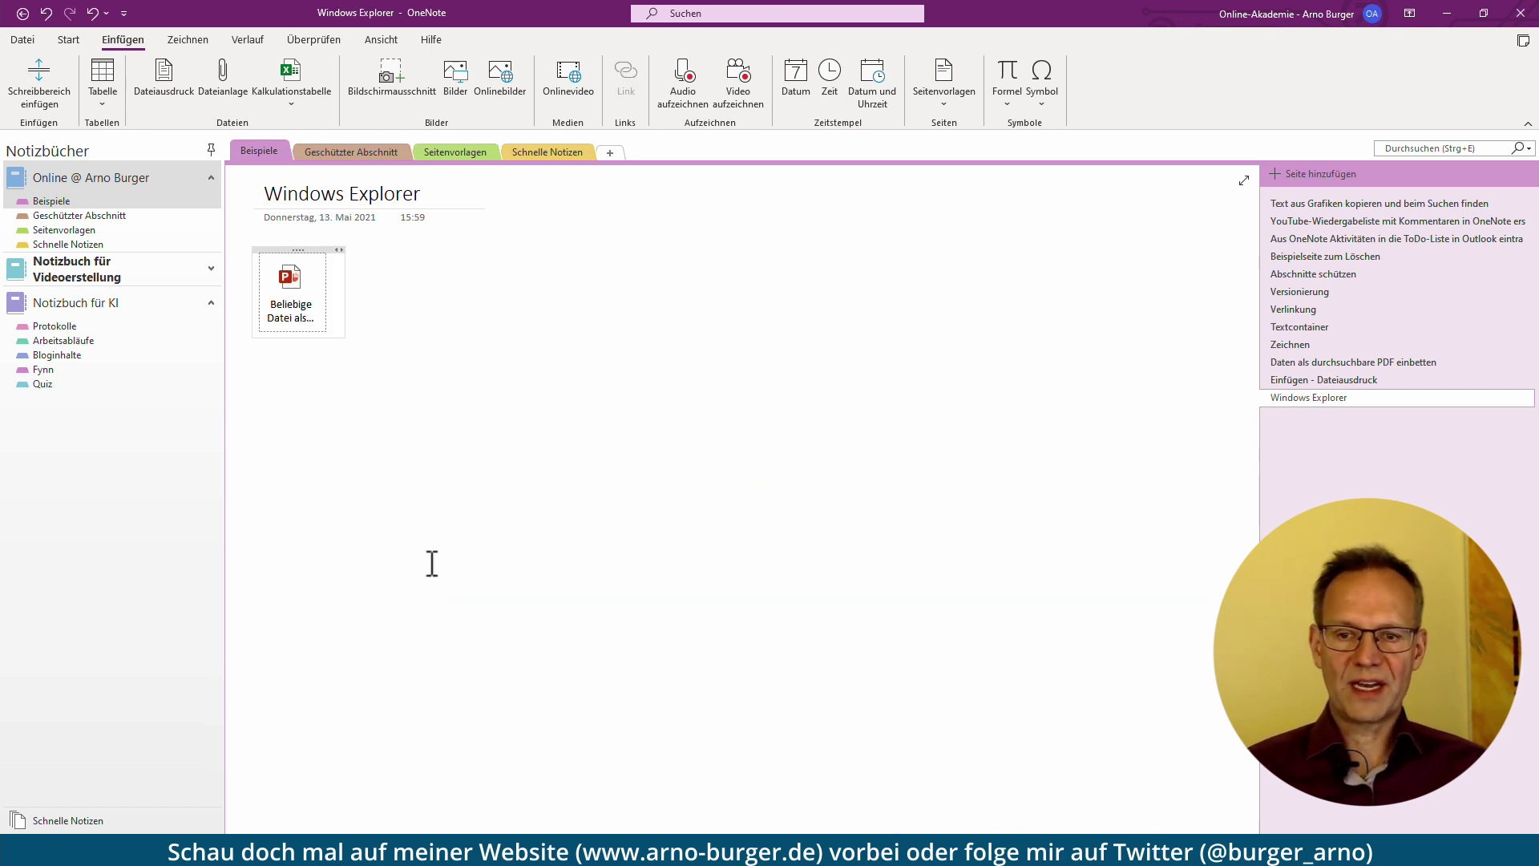
right_click(288, 287)
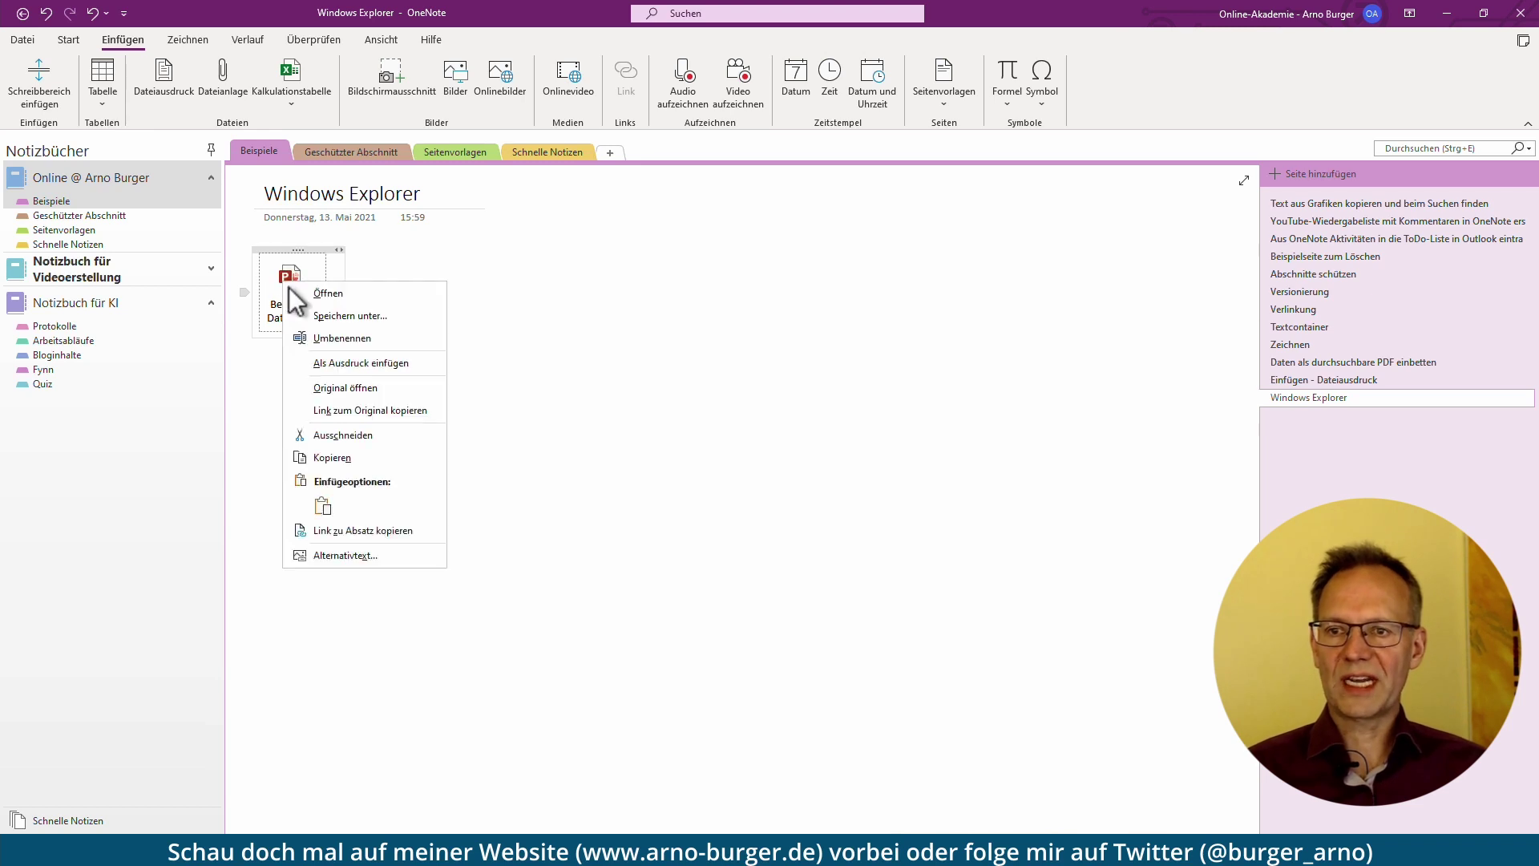
left_click(330, 361)
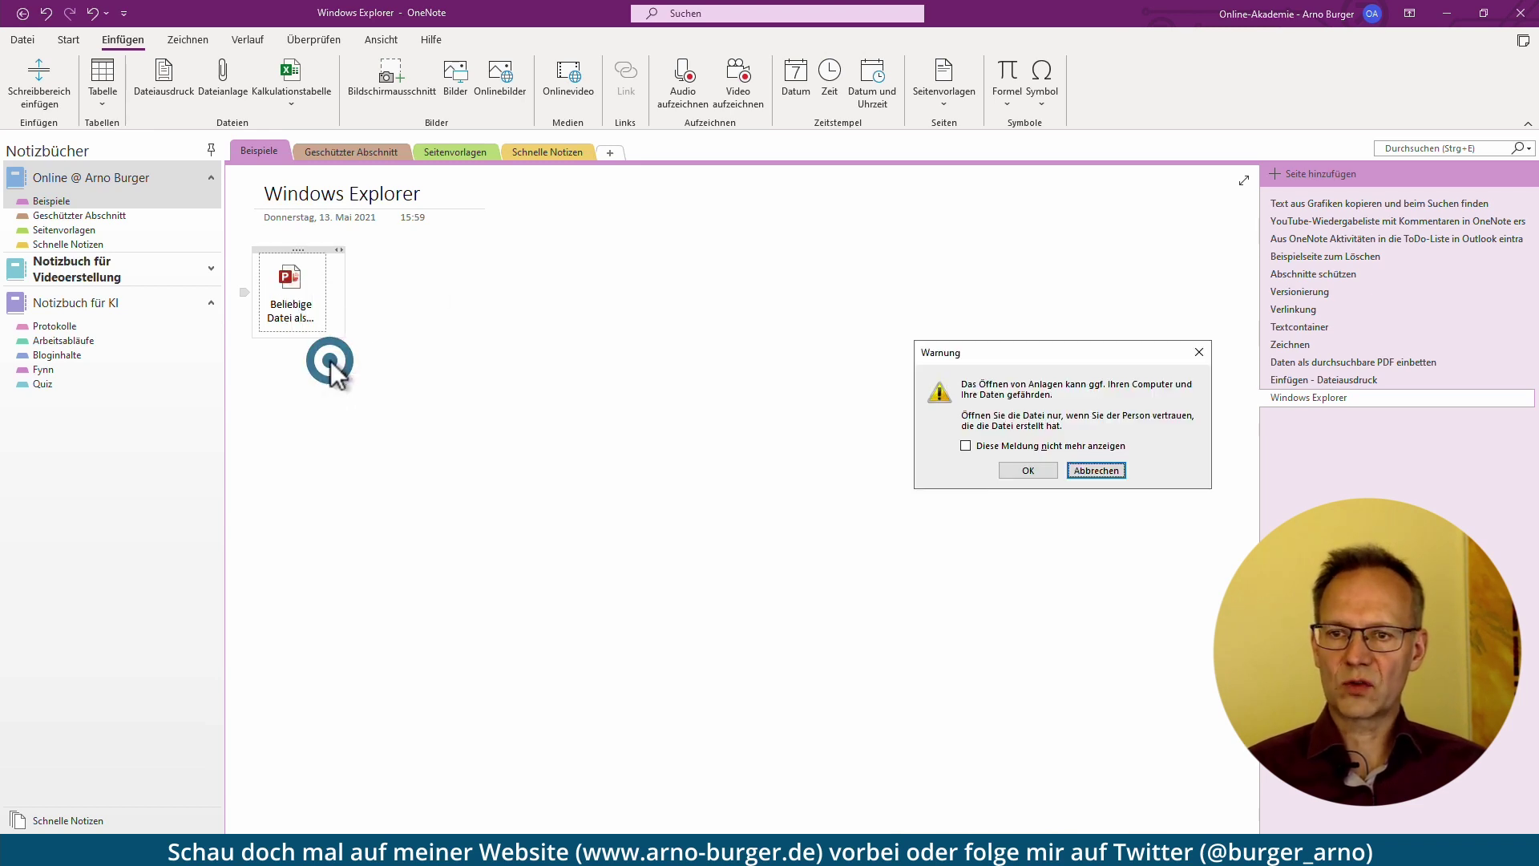
left_click(1042, 475)
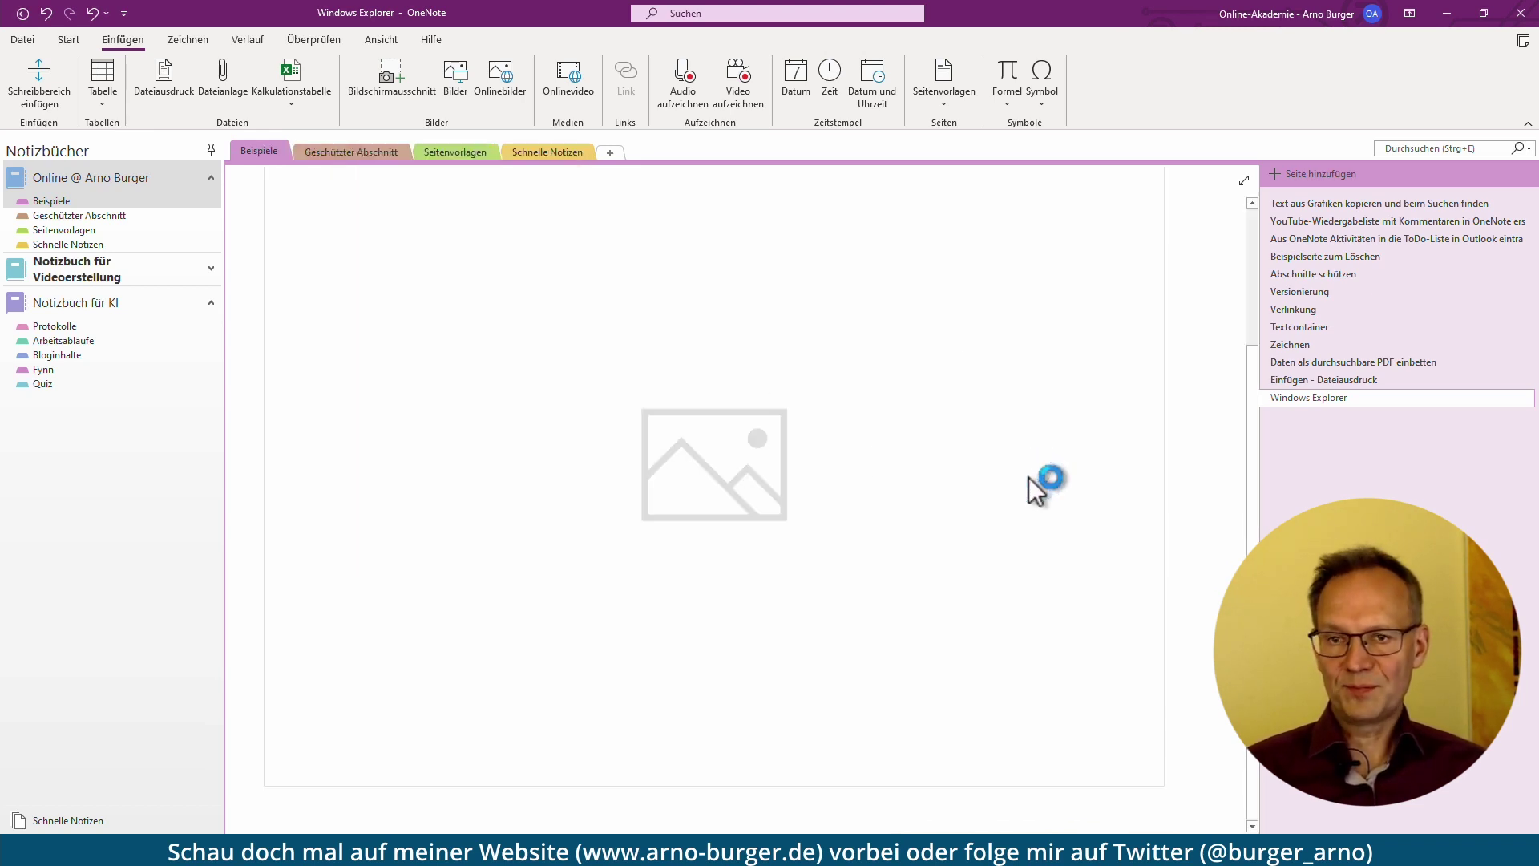
scroll(515, 471, "up", 2)
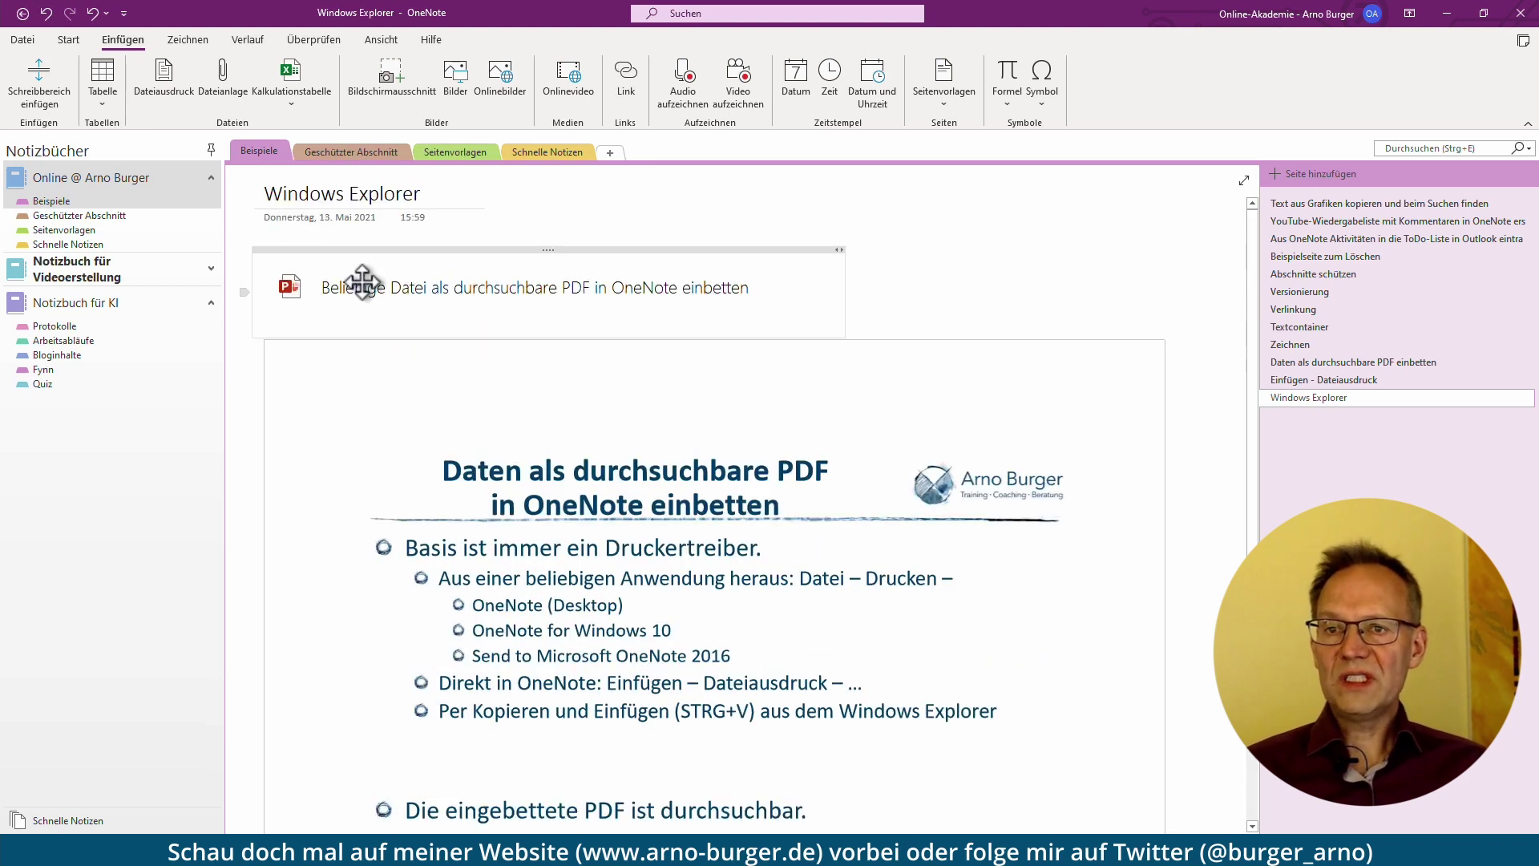
right_click(402, 278)
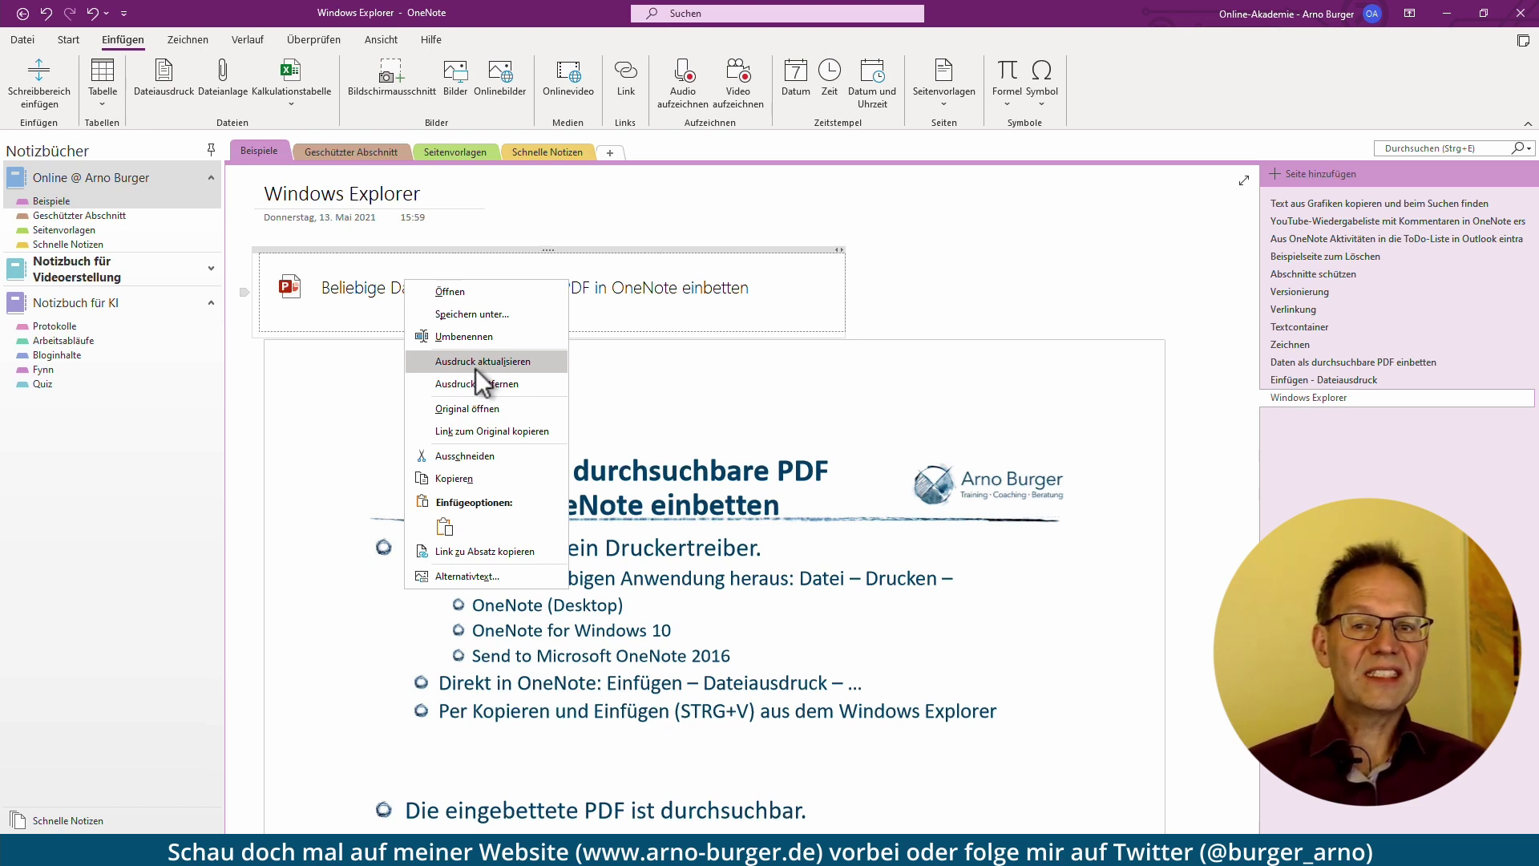
left_click(1103, 263)
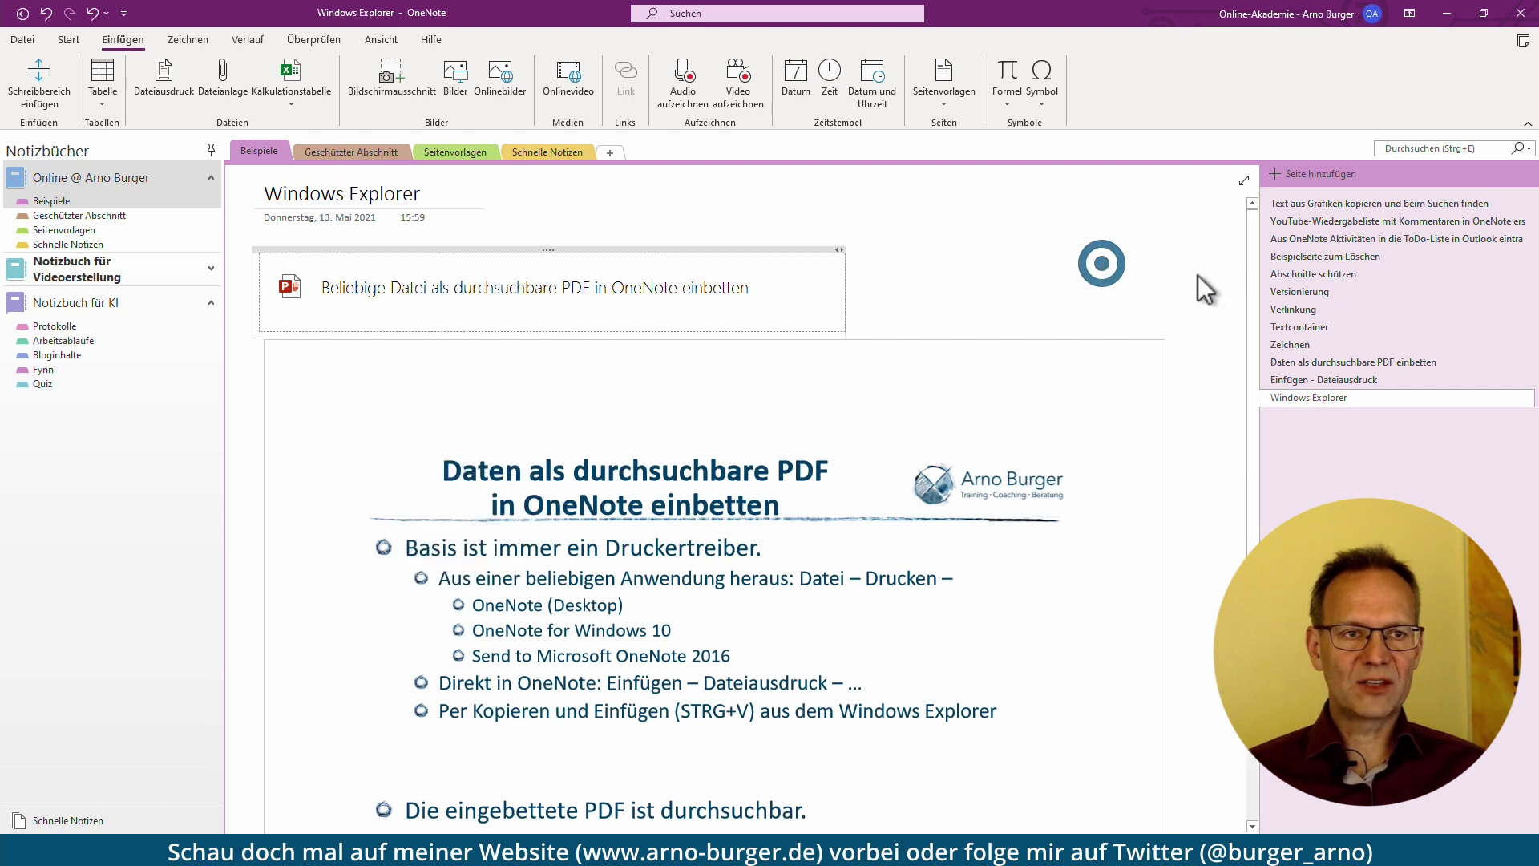
Step: Search all notebooks for "Druckertreiber" and view the matches on "Windows Explorer", "Einfügen - Dateiausdruck" and "Daten als durchsuchbare PDF einbetten"
left_click(1425, 146)
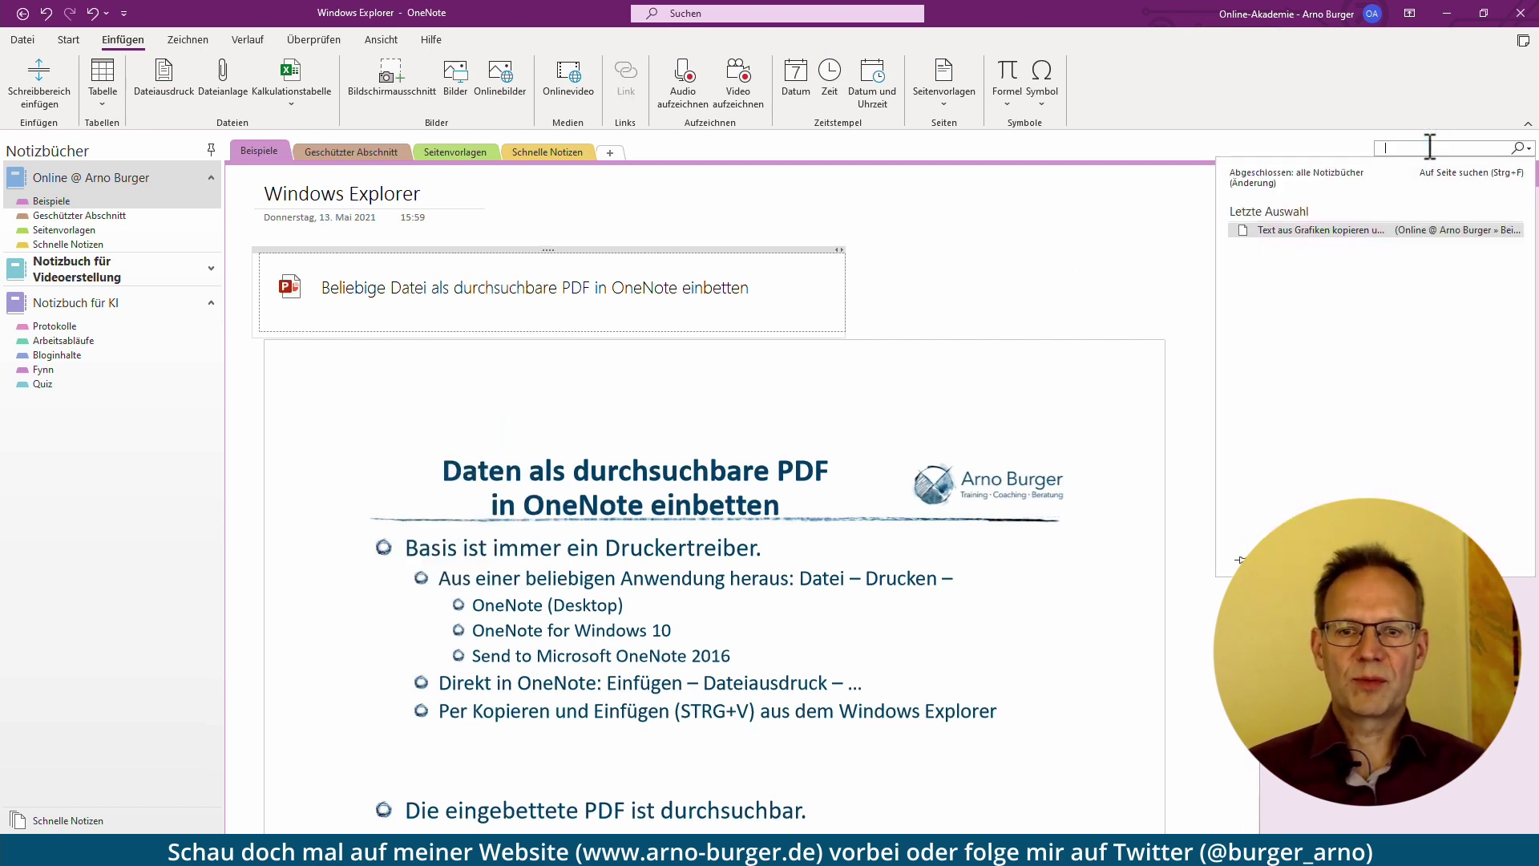
type("Druckert")
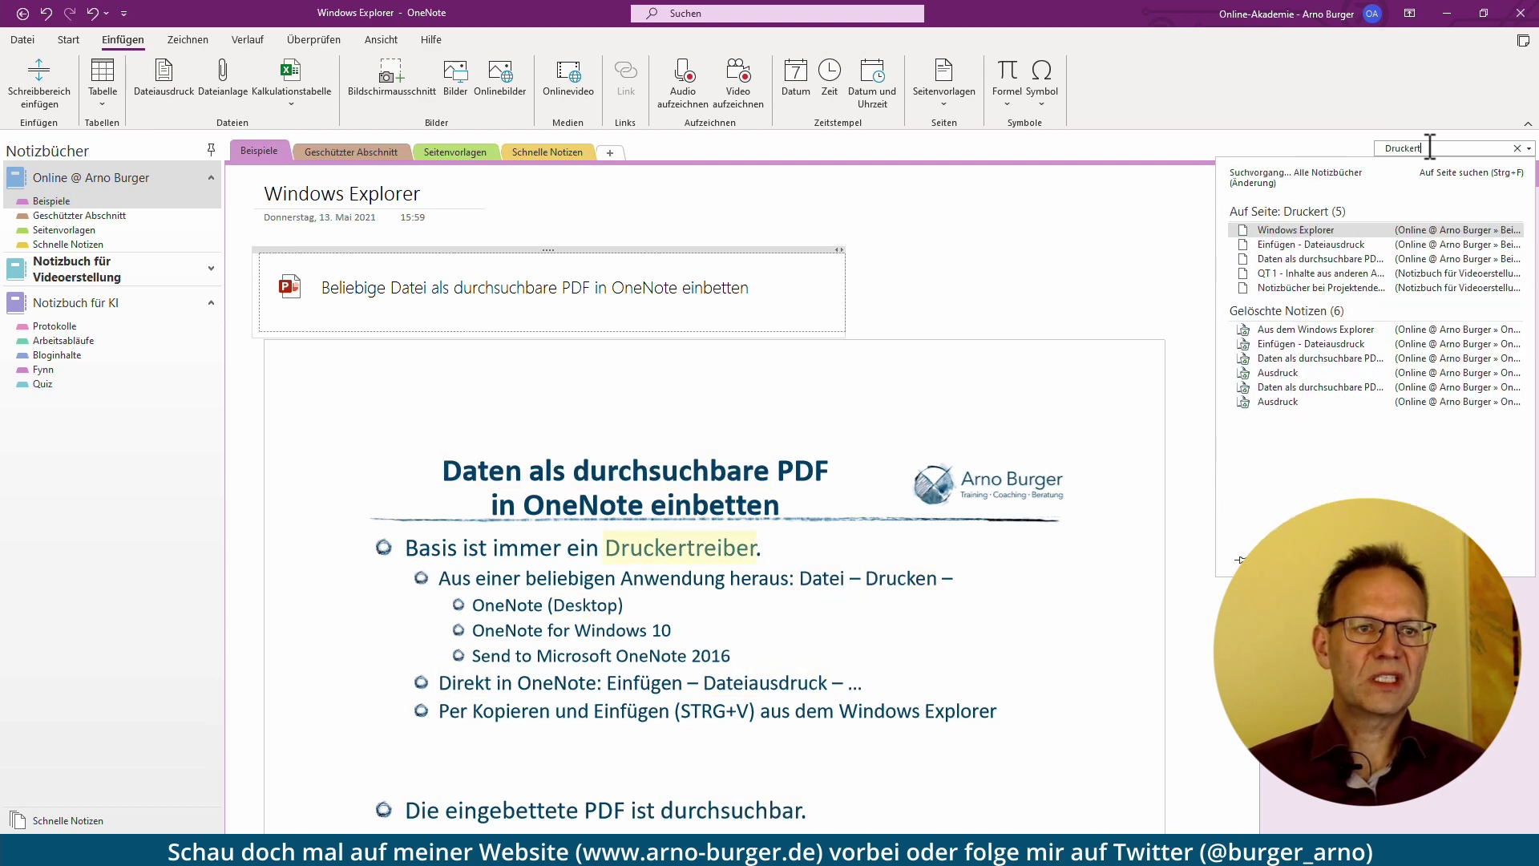
type("reiber")
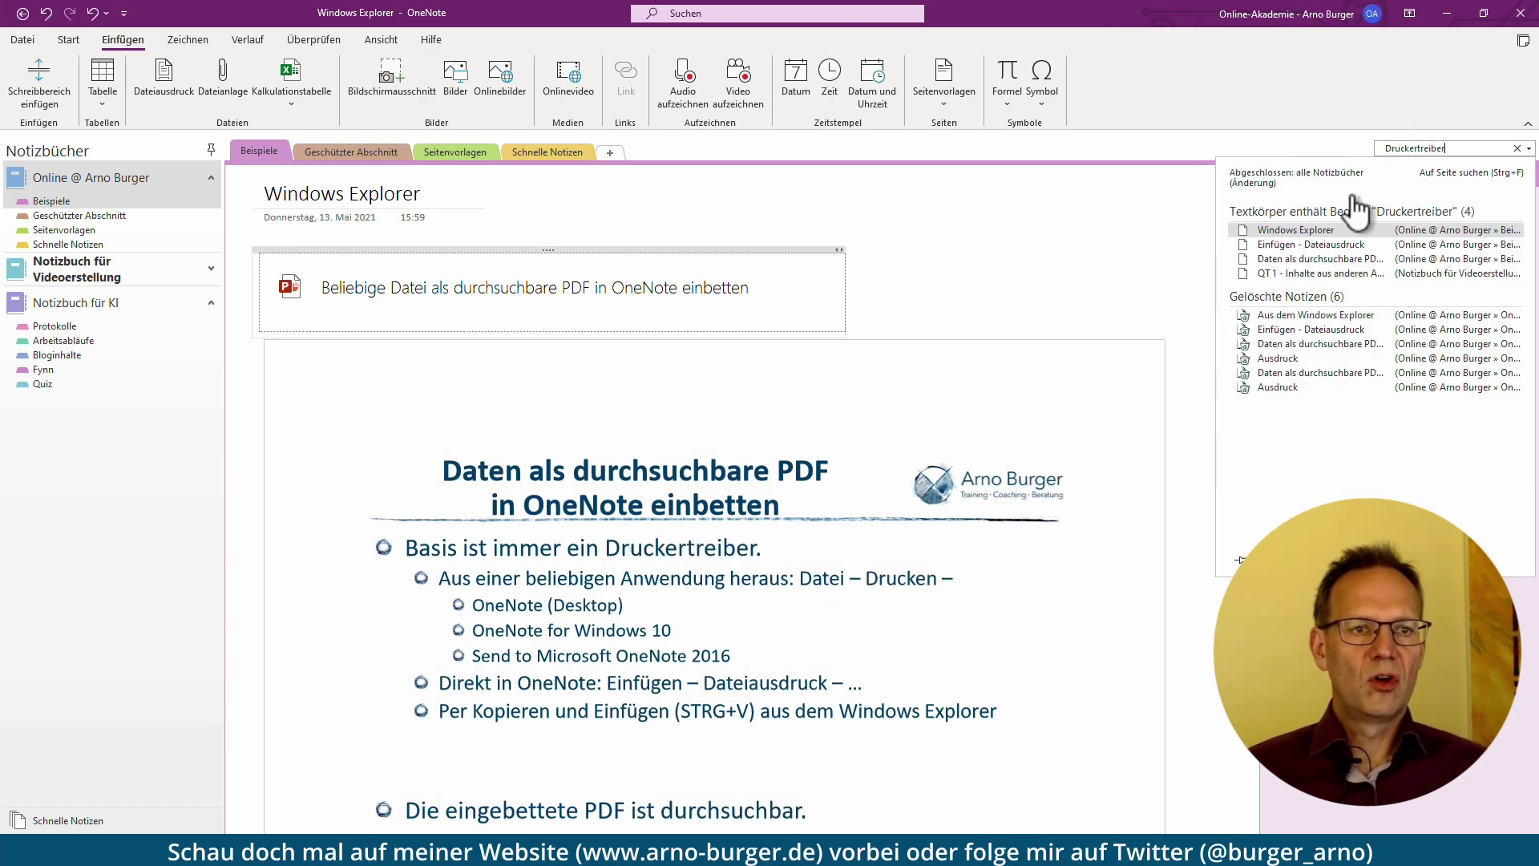
left_click(1324, 232)
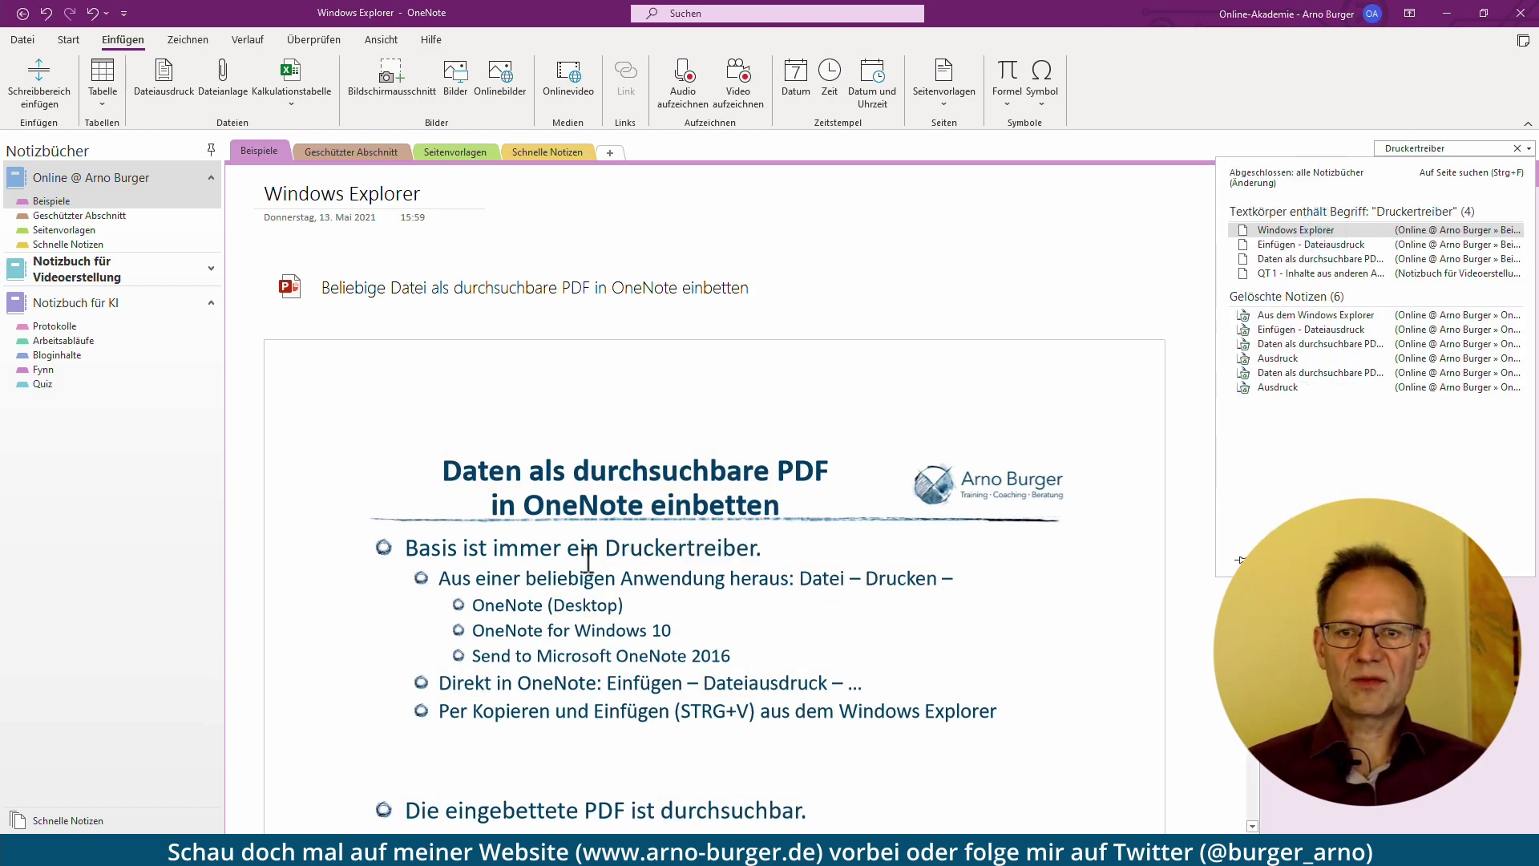
left_click(1419, 148)
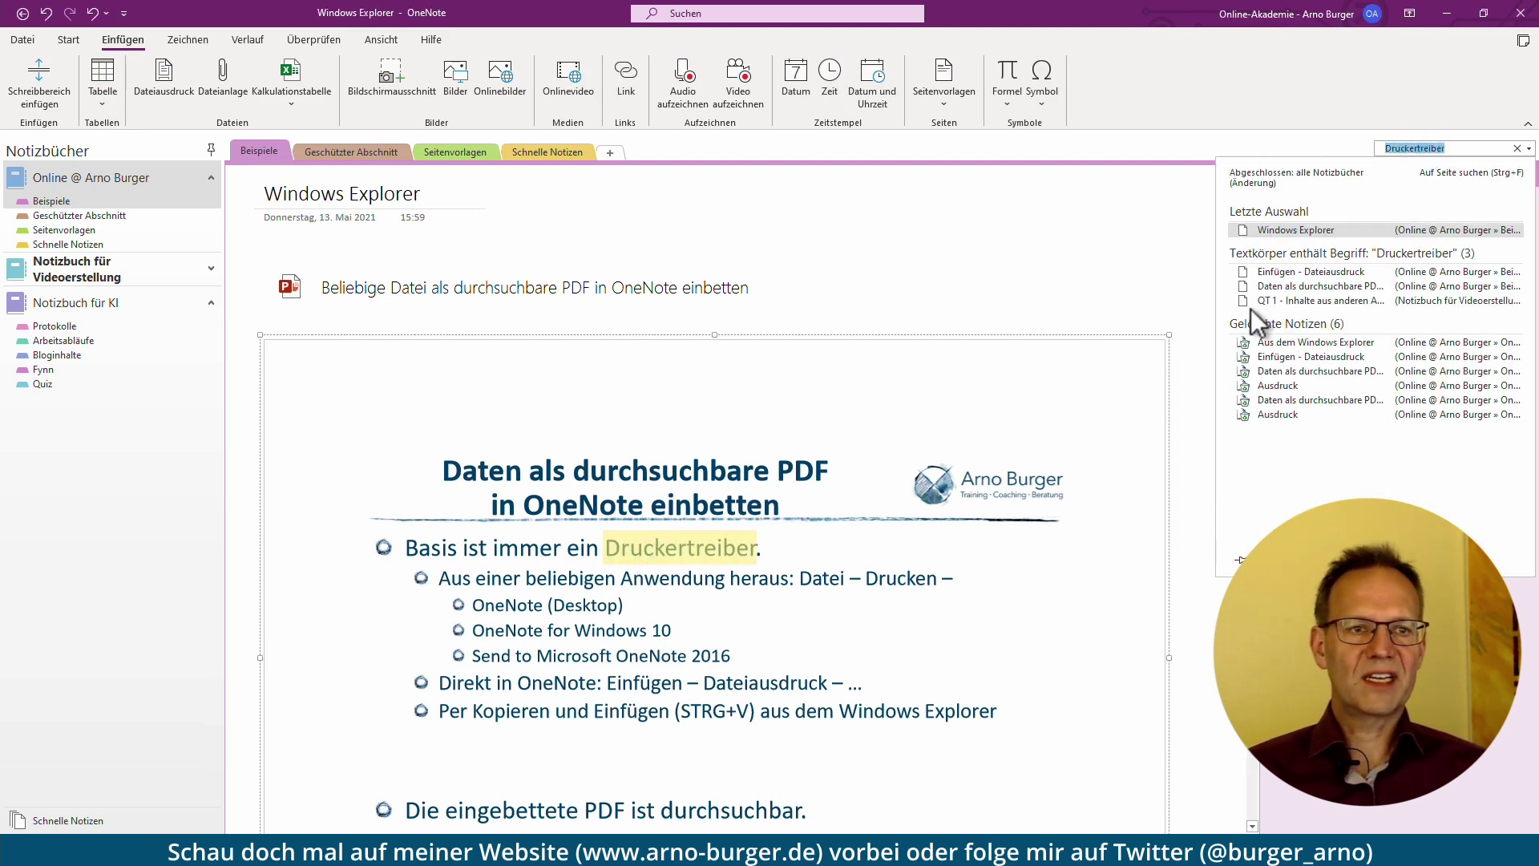
left_click(1276, 272)
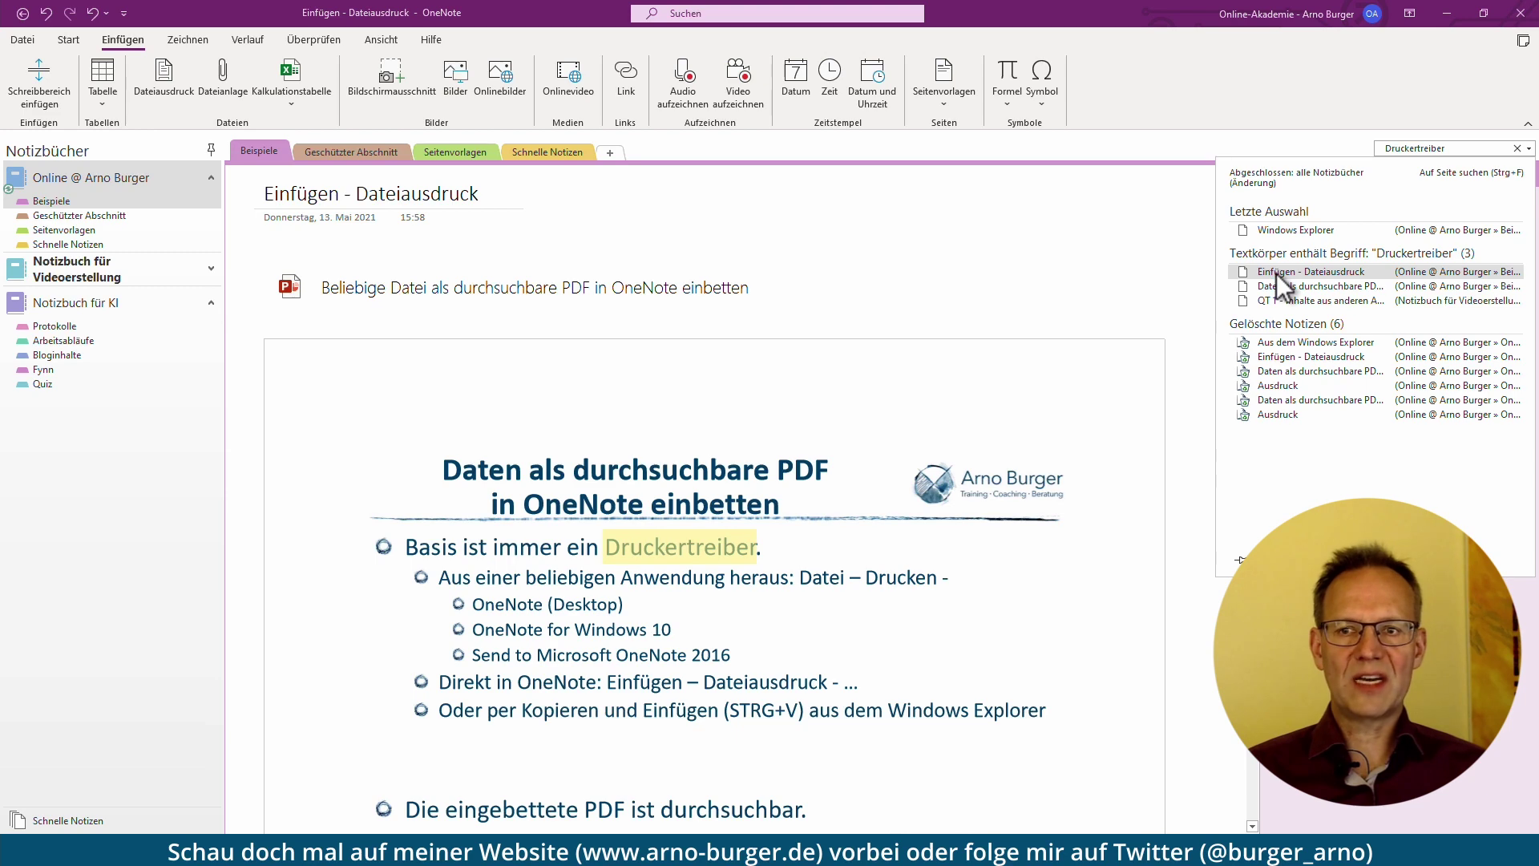
left_click(1283, 287)
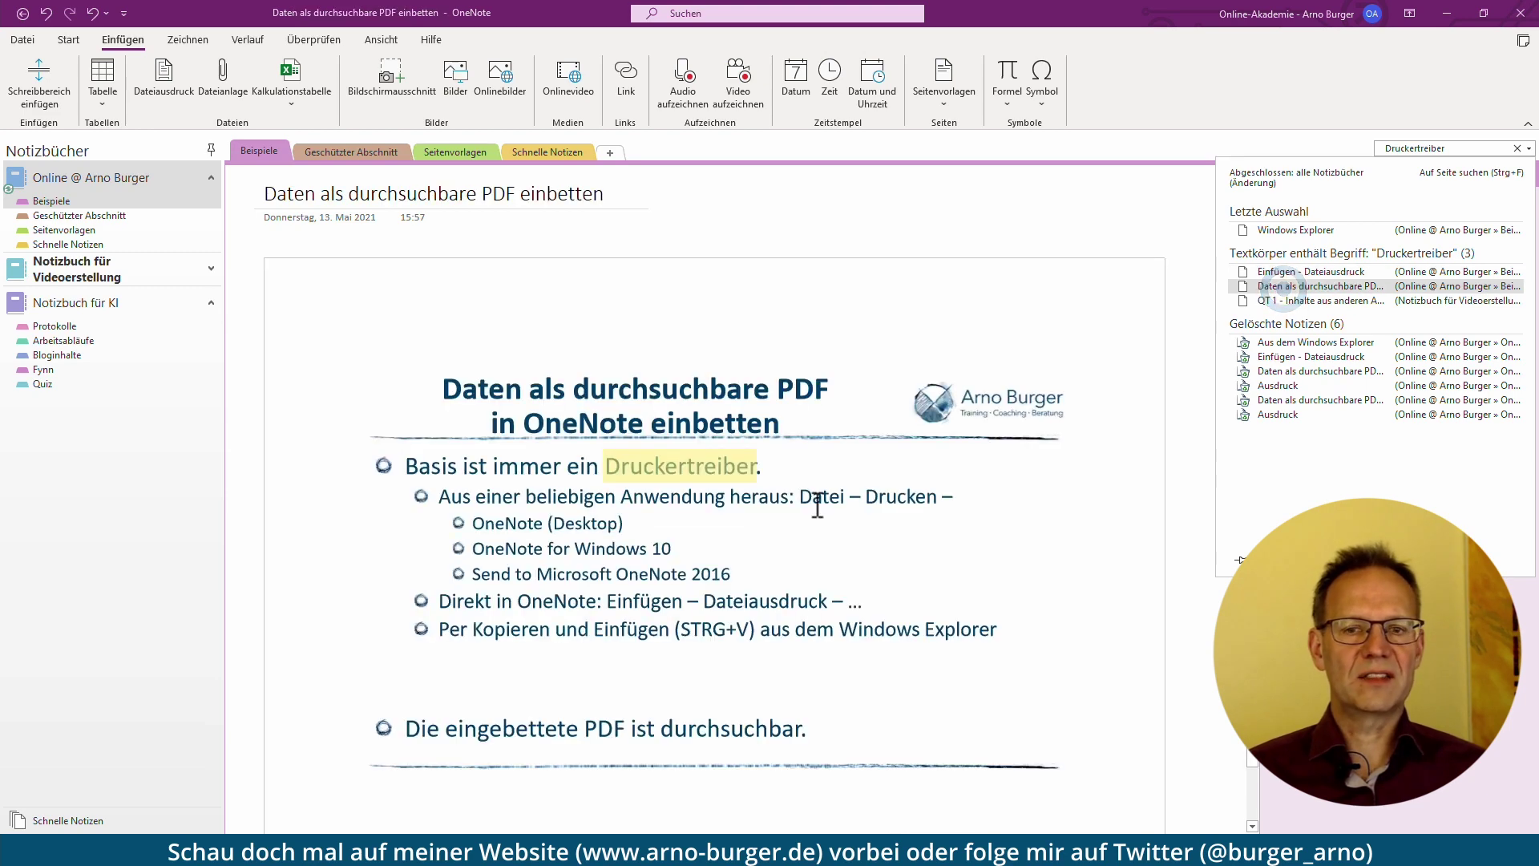